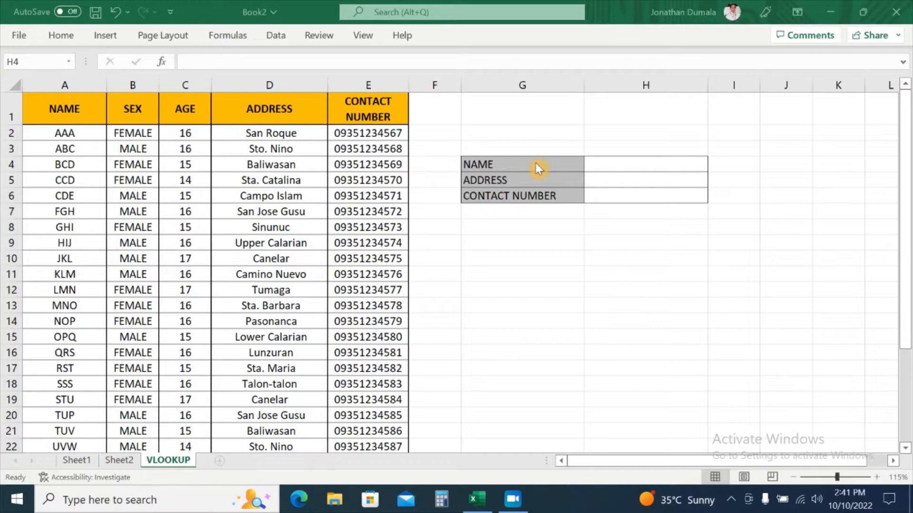
Start a VLOOKUP formula in the ADDRESS result cell H5 with cell H4 as the lookup value
{"action": "key", "text": "F2"}
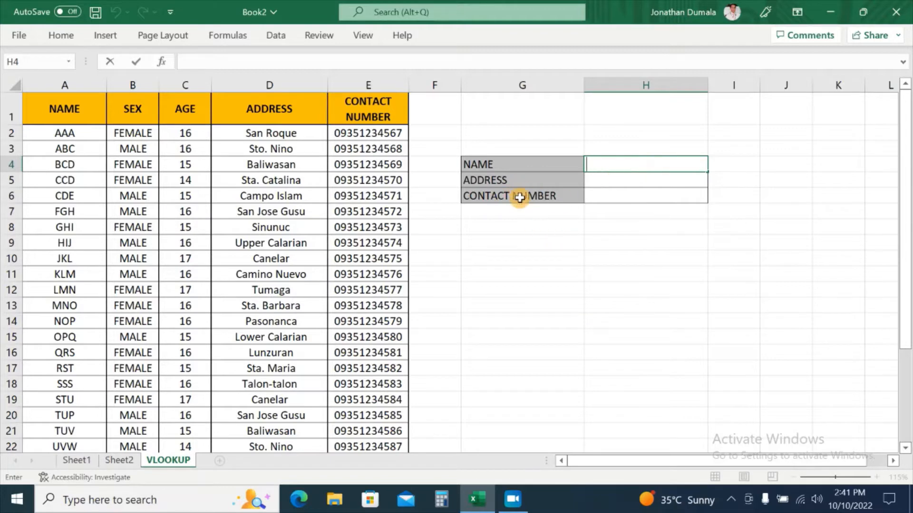
{"action": "left_click", "coordinate": [634, 182]}
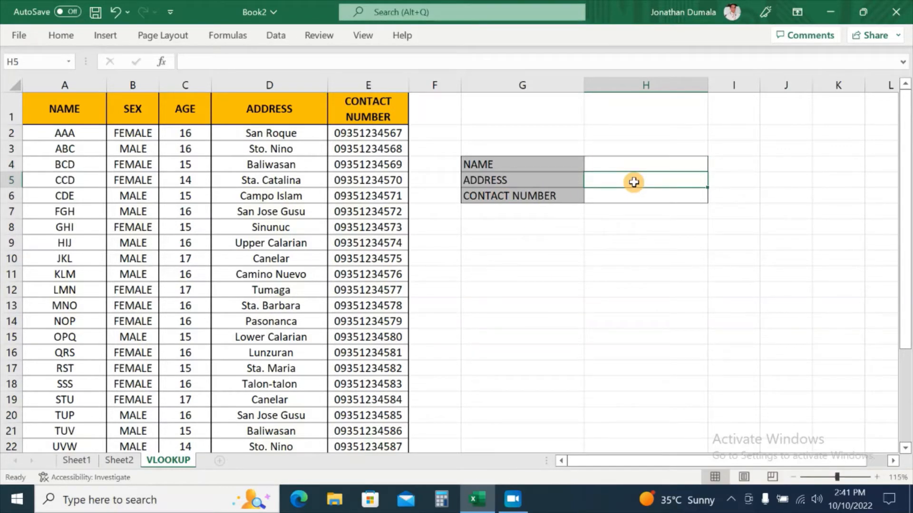
{"action": "type", "text": "="}
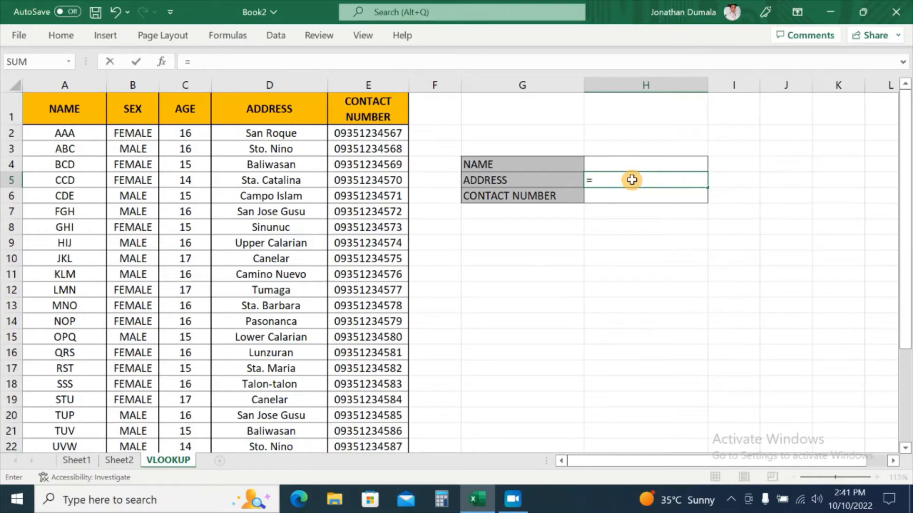
{"action": "type", "text": "VLOOK"}
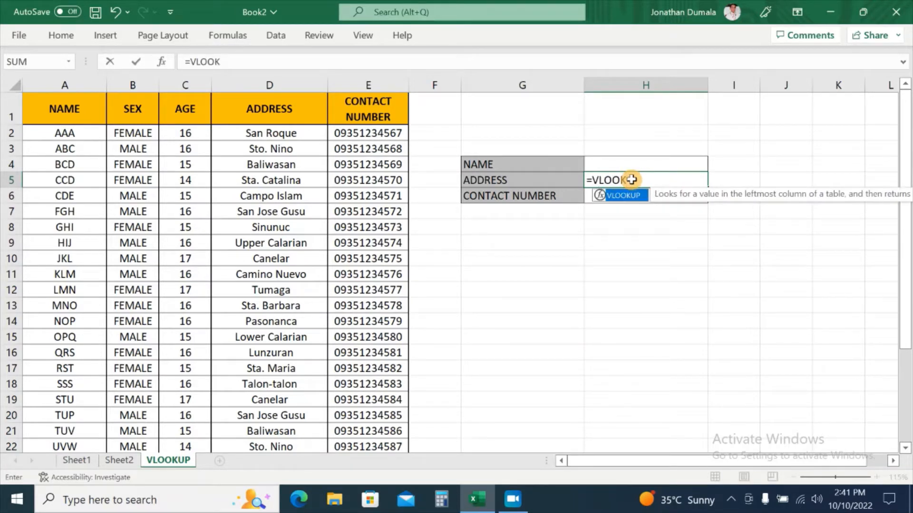
{"action": "double_click", "coordinate": [641, 195]}
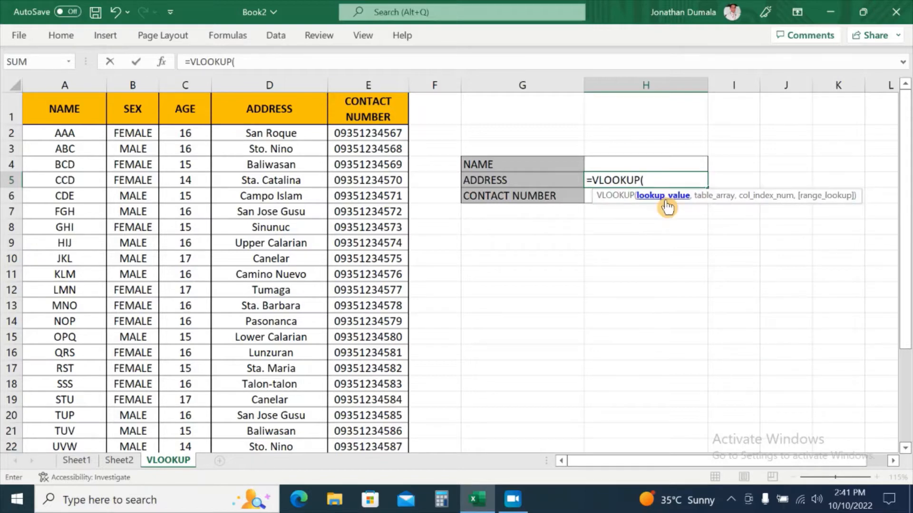
{"action": "left_click", "coordinate": [627, 163]}
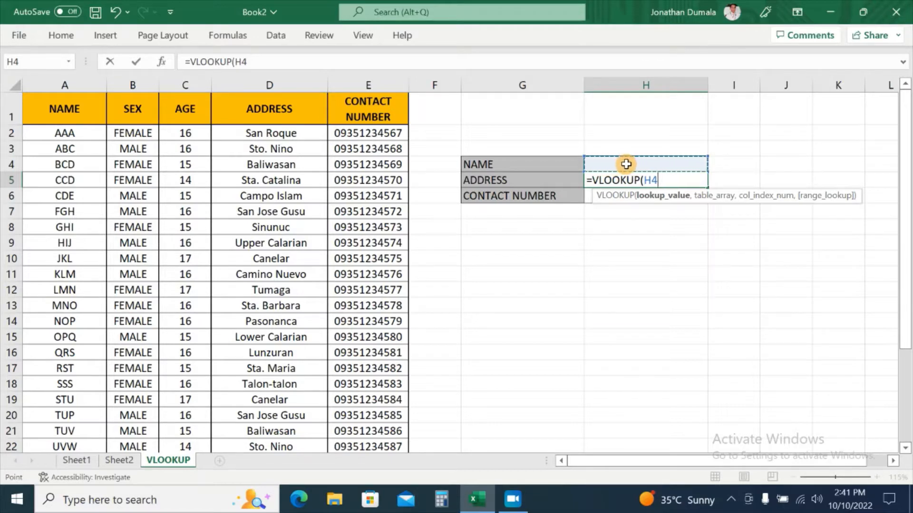
{"action": "type", "text": ","}
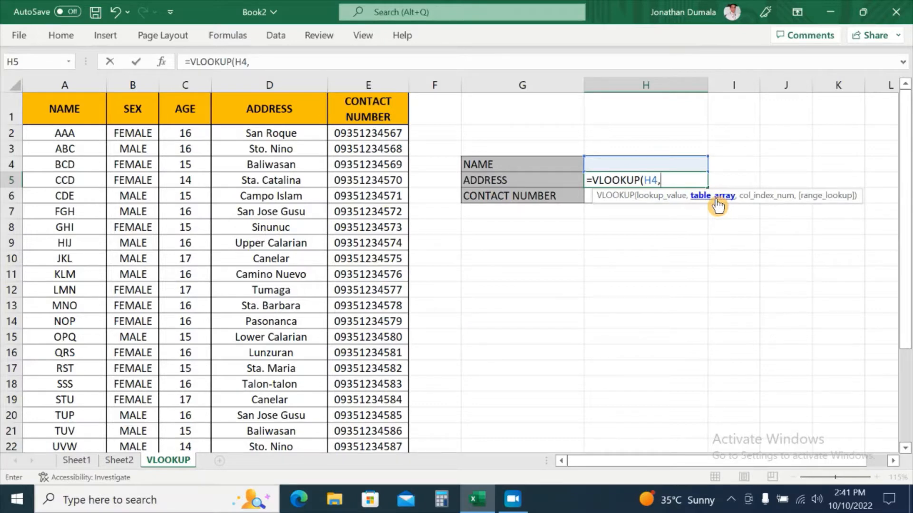
Complete the VLOOKUP in H5 with absolute table range $A$2:$E$30, column index 4 and FALSE for an exact match
{"action": "left_click_drag", "start_coordinate": [57, 134], "coordinate": [375, 413]}
{"action": "scroll", "coordinate": [552, 369], "scroll_direction": "up", "scroll_amount": 3}
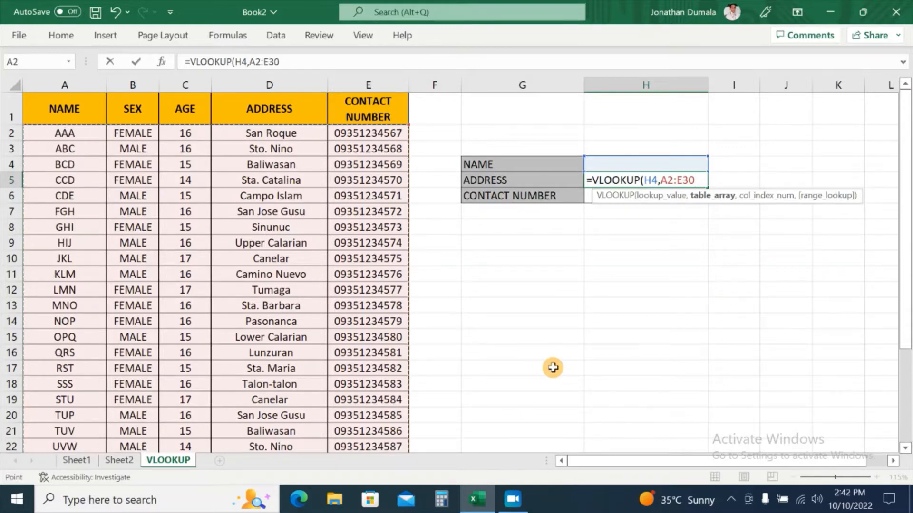
{"action": "key", "text": "F4"}
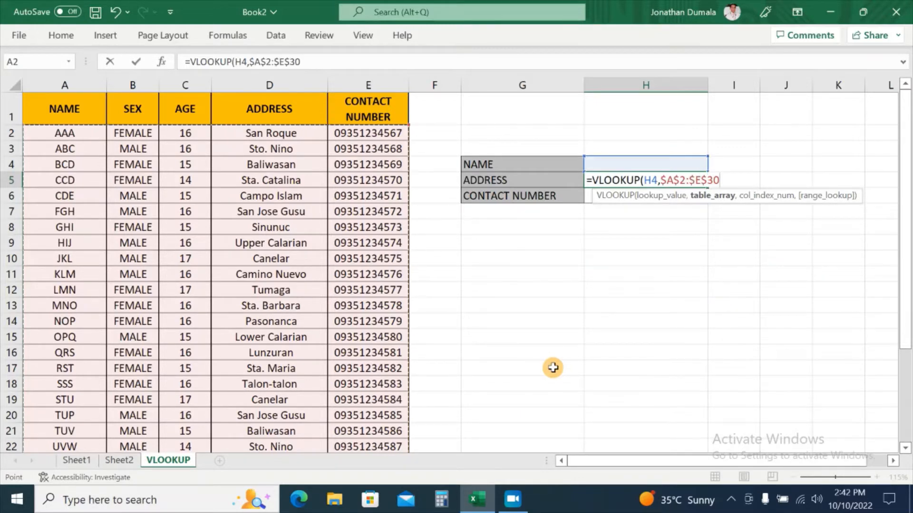
{"action": "type", "text": ","}
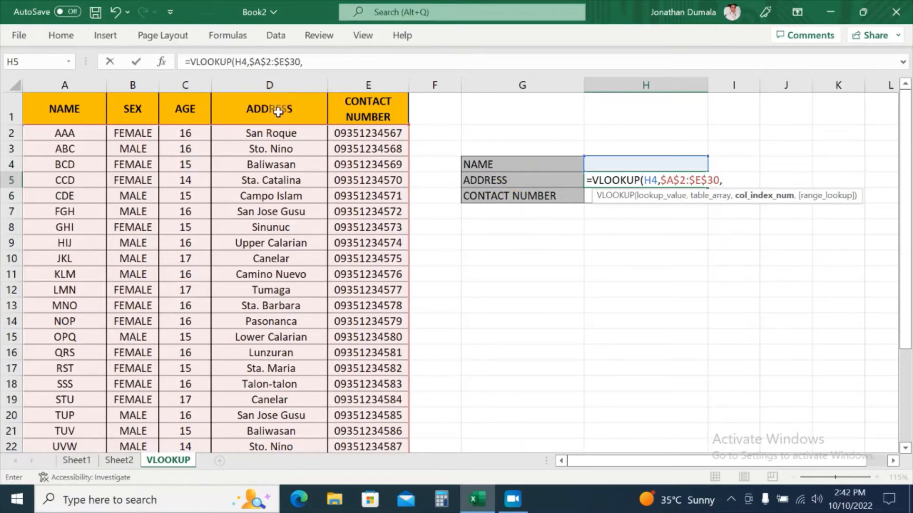
{"action": "type", "text": "4,"}
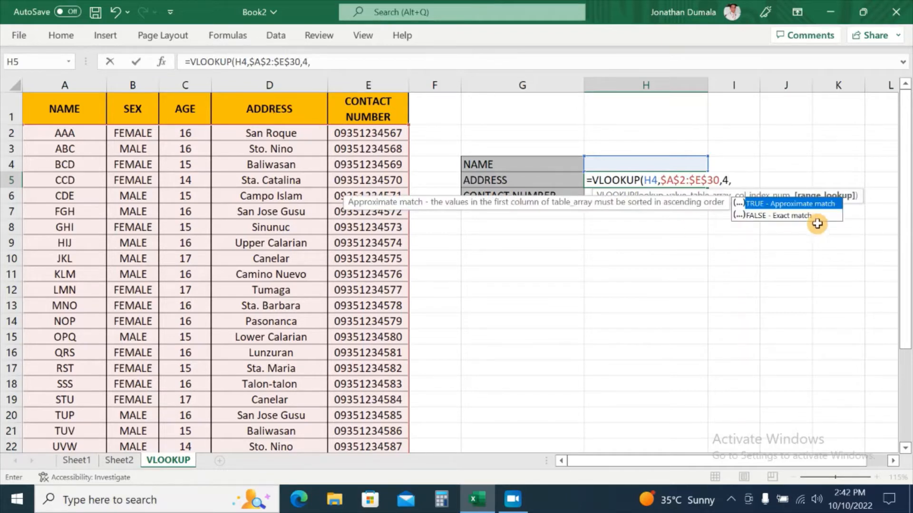
{"action": "double_click", "coordinate": [783, 220]}
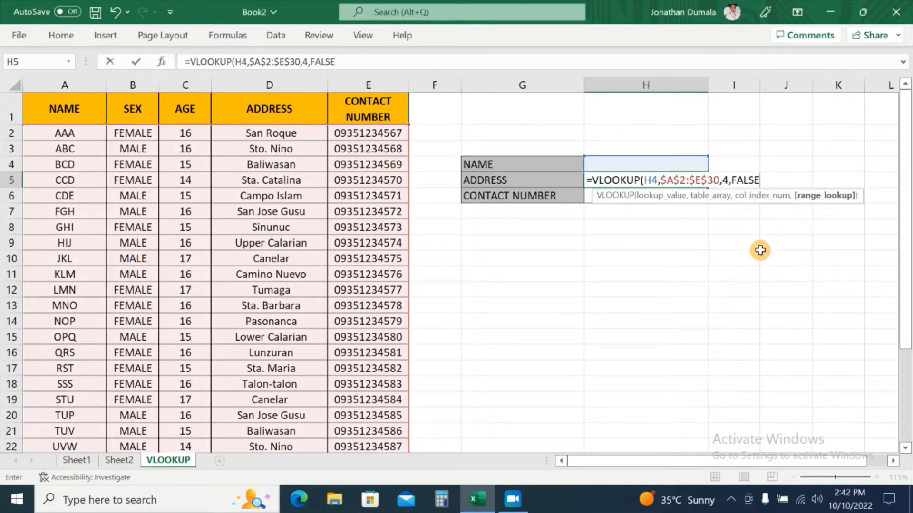
{"action": "type", "text": ")"}
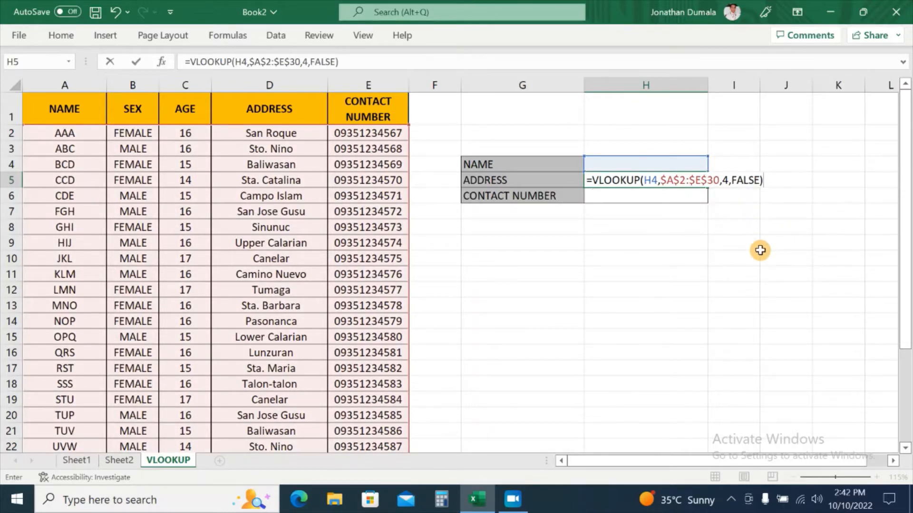
{"action": "key", "text": "ctrl+Return"}
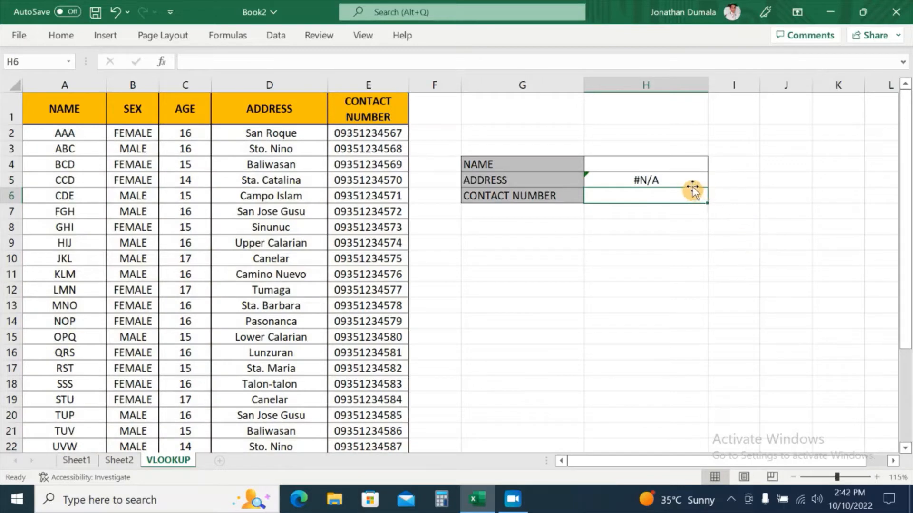
Test the address lookup by entering ABC in H4 and check it against row 3 of the table
{"action": "left_click", "coordinate": [672, 164]}
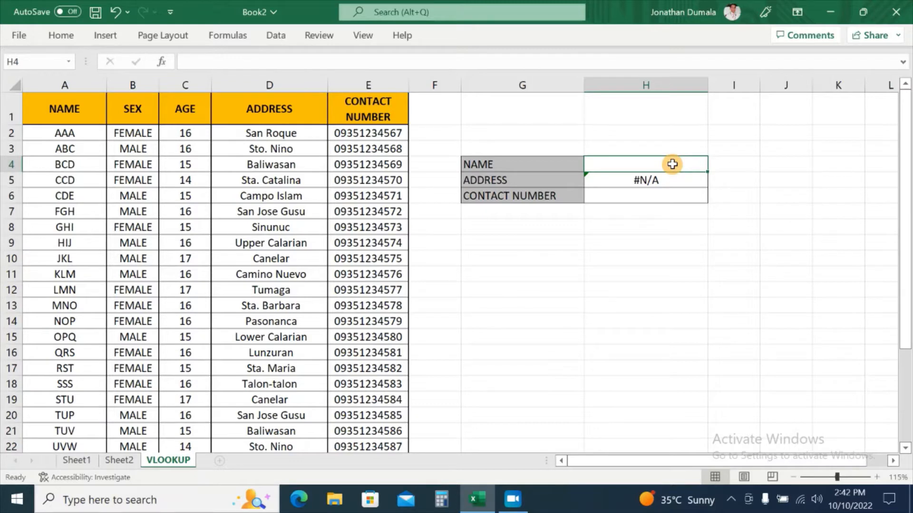
{"action": "type", "text": "ABC"}
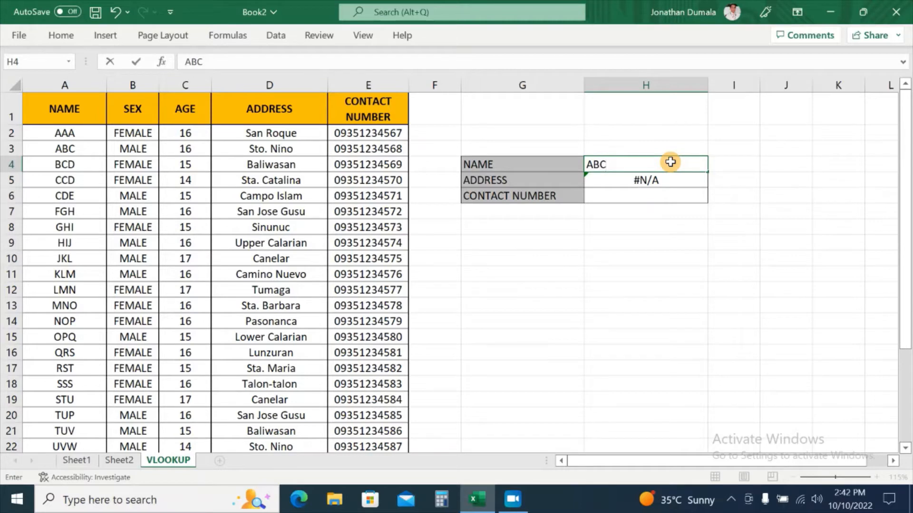
{"action": "key", "text": "Return"}
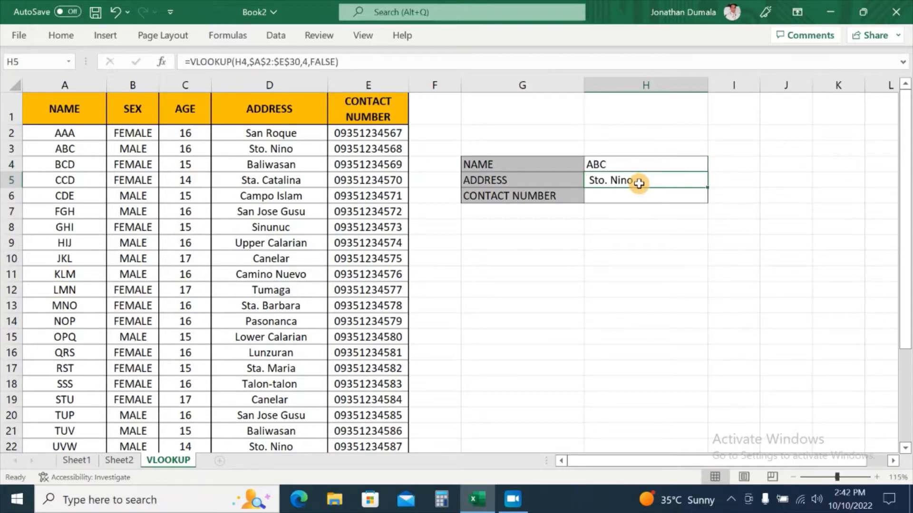
{"action": "left_click", "coordinate": [12, 148]}
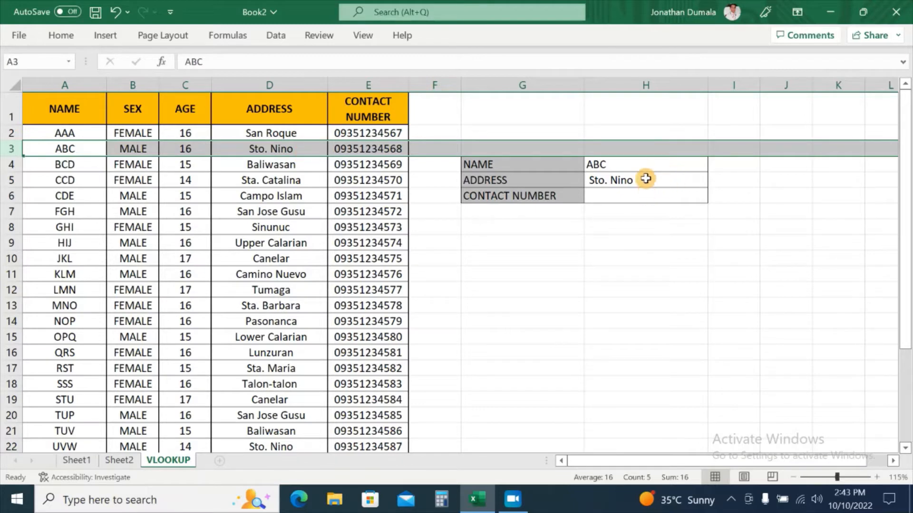
Change the lookup name in H4 to FGH and compare the returned address with that record in row 7
{"action": "left_click", "coordinate": [651, 162]}
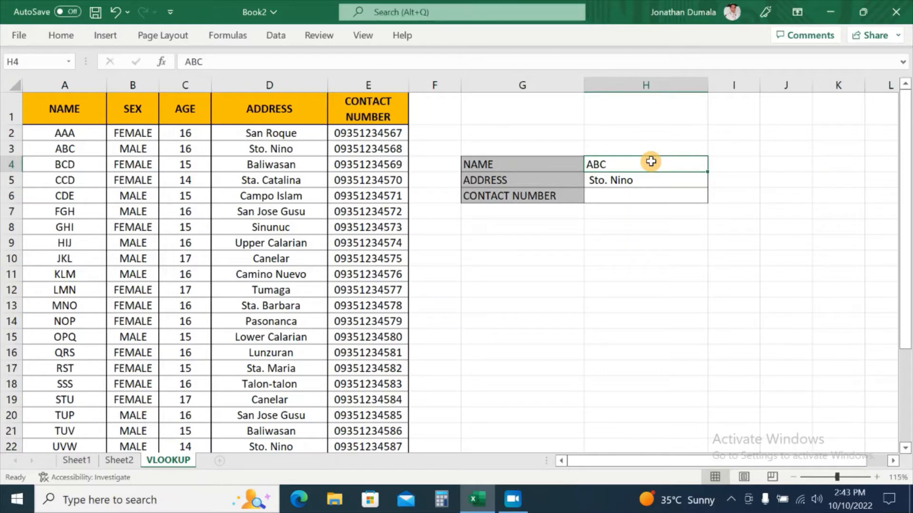
{"action": "type", "text": "FGH"}
{"action": "key", "text": "Return"}
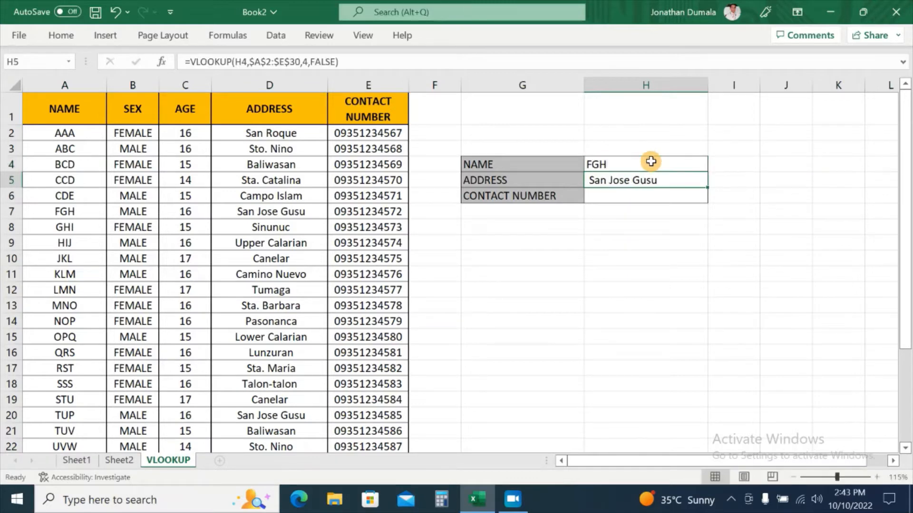
{"action": "left_click", "coordinate": [60, 212]}
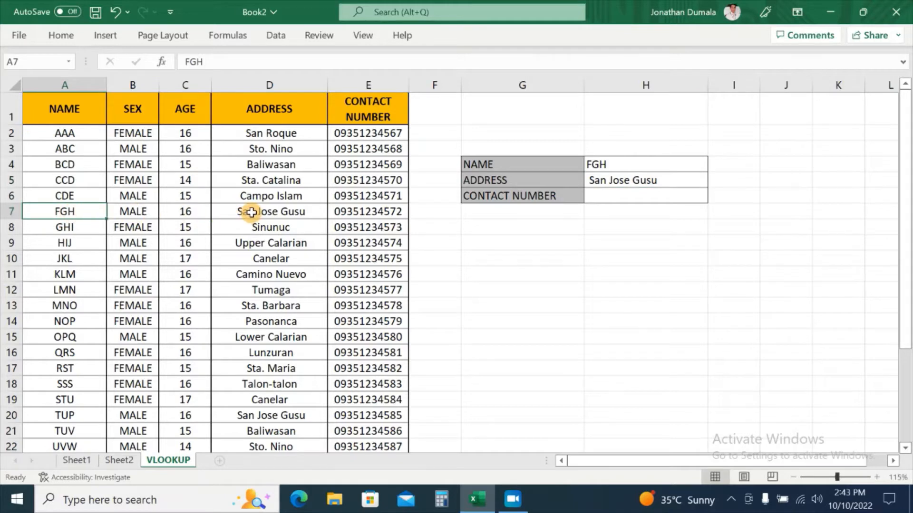
{"action": "left_click", "coordinate": [300, 211]}
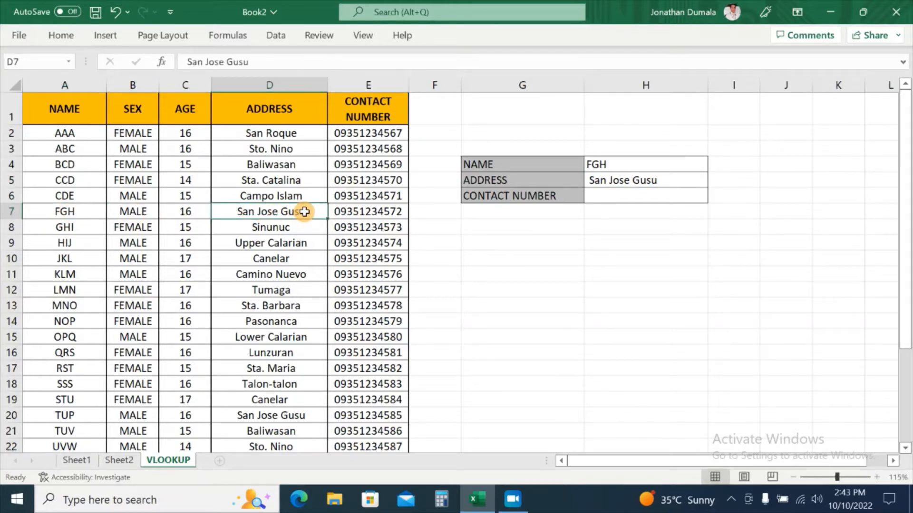
Add List data validation to the NAME input cell H4, using the name column range =$A$2:$A$30 as the source
{"action": "left_click", "coordinate": [625, 167]}
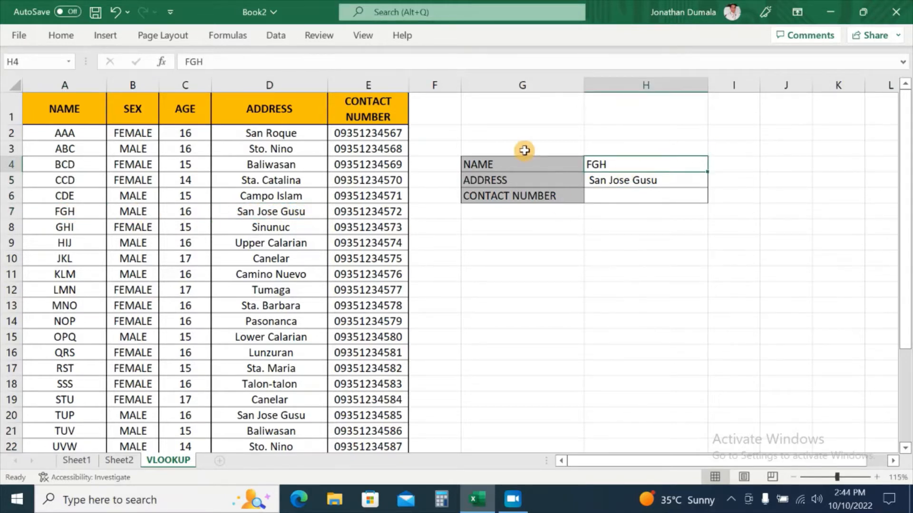
{"action": "left_click", "coordinate": [549, 165]}
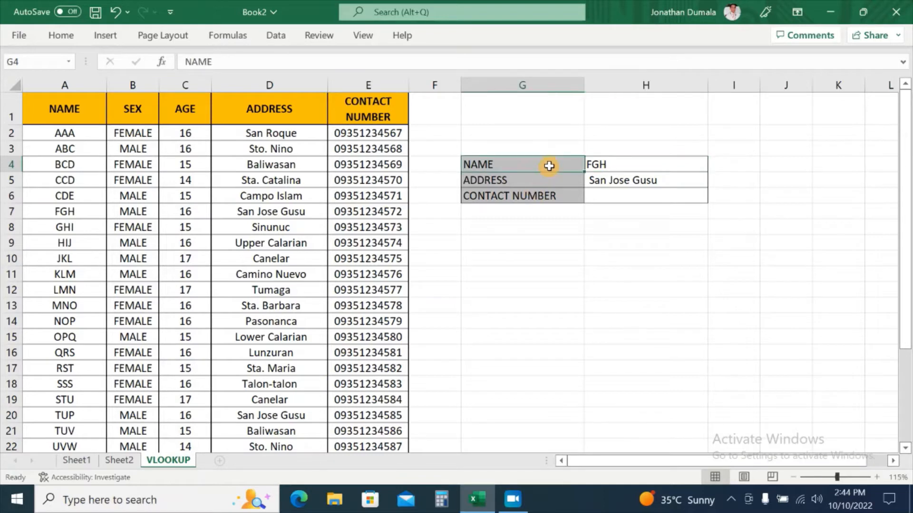
{"action": "left_click", "coordinate": [622, 165]}
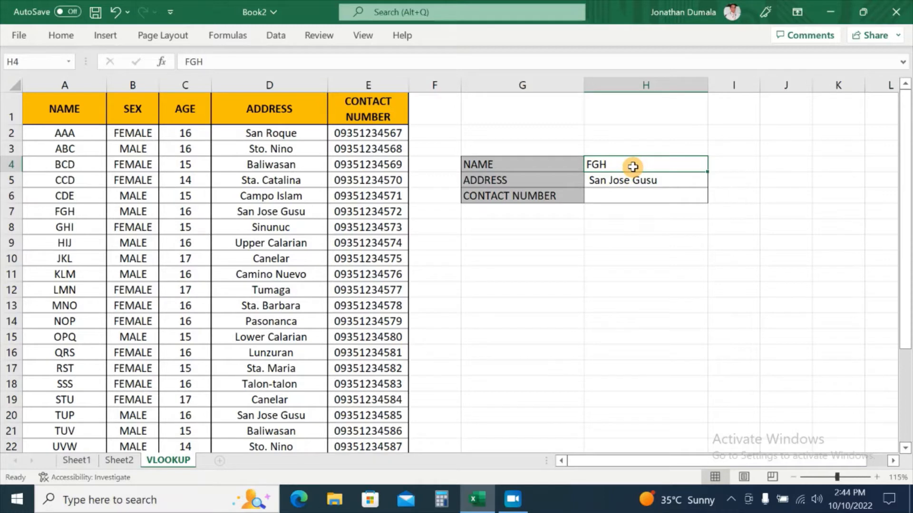
{"action": "left_click", "coordinate": [277, 34]}
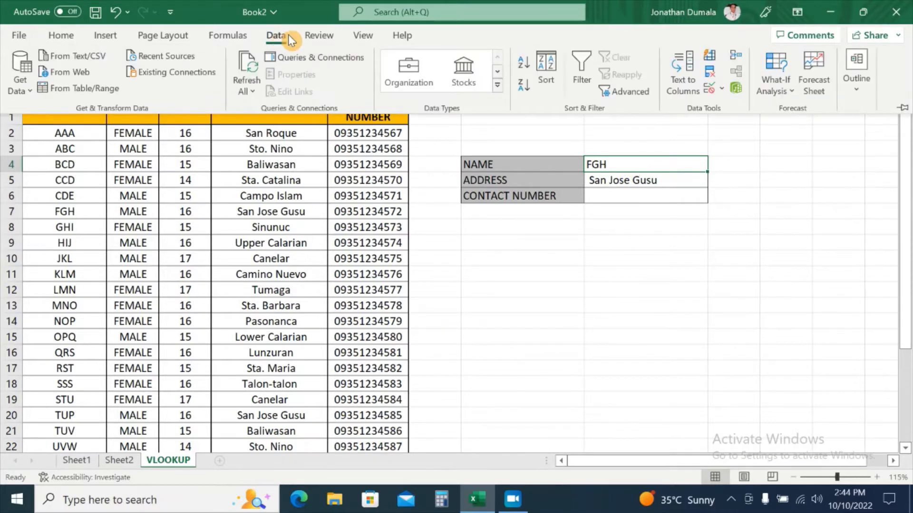
{"action": "left_click", "coordinate": [718, 91]}
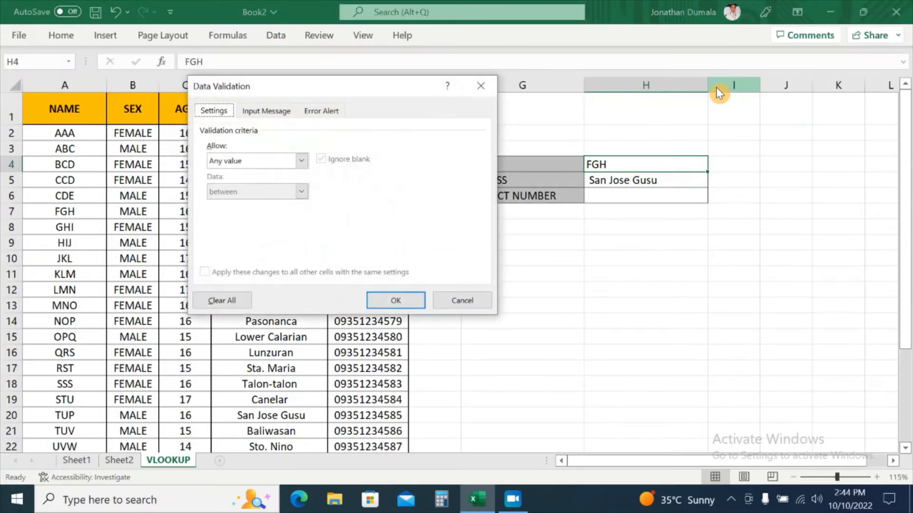
{"action": "left_click", "coordinate": [301, 161]}
{"action": "left_click", "coordinate": [281, 206]}
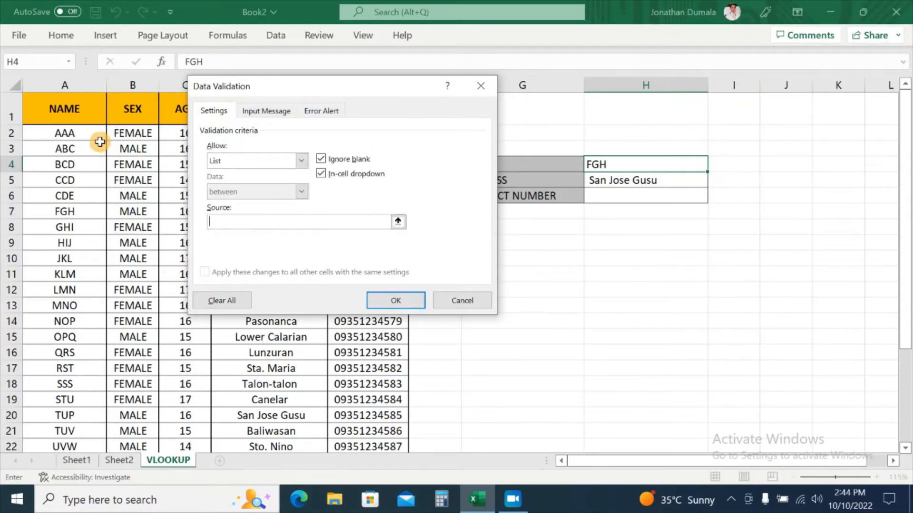
{"action": "left_click", "coordinate": [398, 222]}
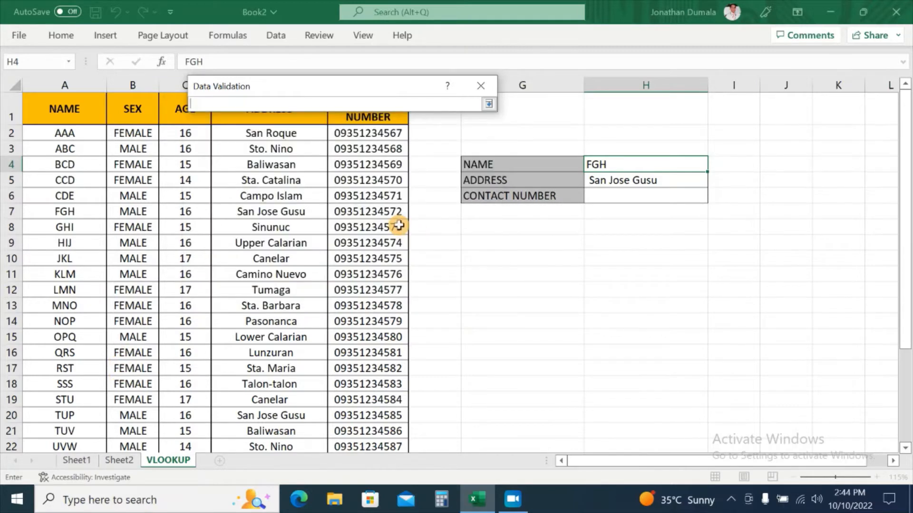
{"action": "left_click", "coordinate": [62, 135]}
{"action": "left_click_drag", "start_coordinate": [62, 135], "coordinate": [62, 415]}
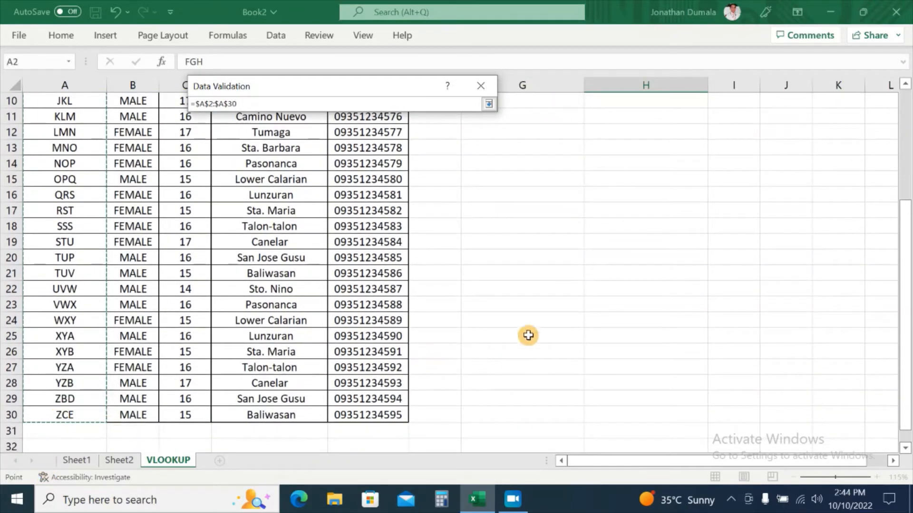
{"action": "left_click", "coordinate": [489, 103]}
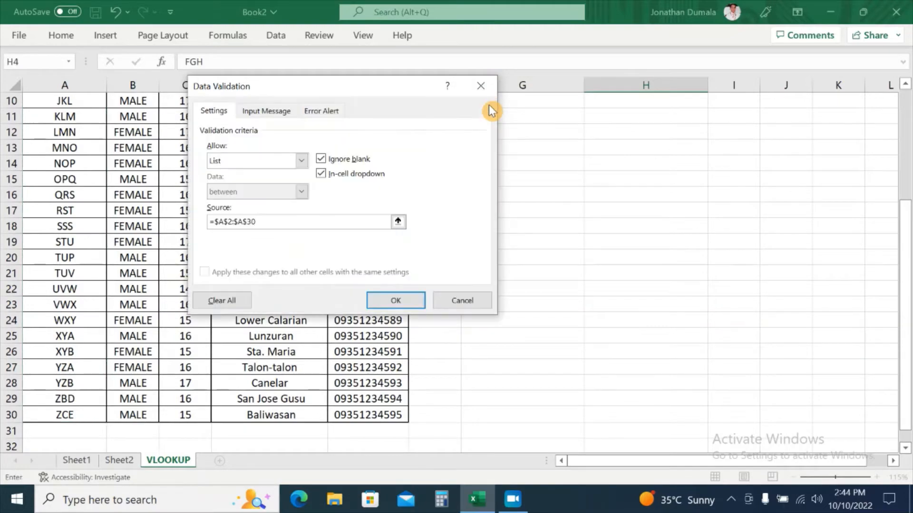
{"action": "left_click", "coordinate": [395, 300]}
{"action": "scroll", "coordinate": [574, 314], "scroll_direction": "up", "scroll_amount": 3}
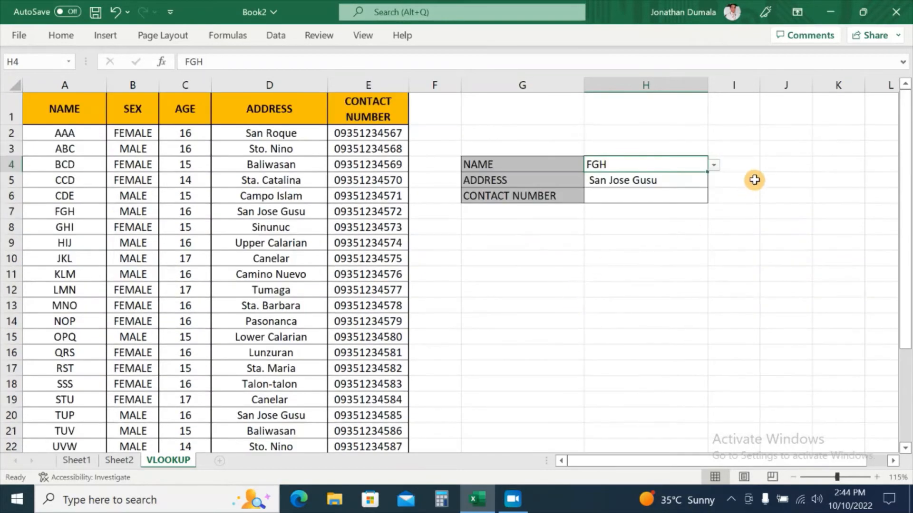
Choose MNO from the name list in H4 and locate the matching record in row 13 of the table
{"action": "left_click", "coordinate": [714, 169]}
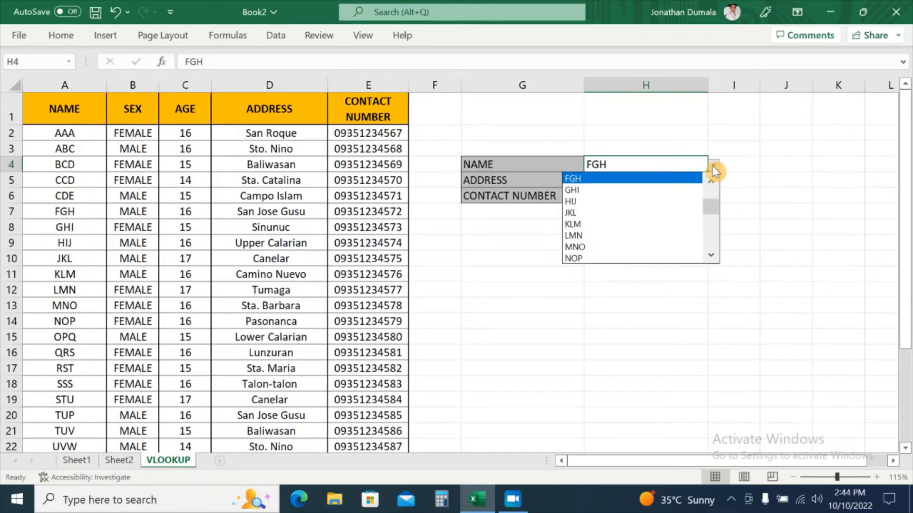
{"action": "left_click", "coordinate": [635, 246]}
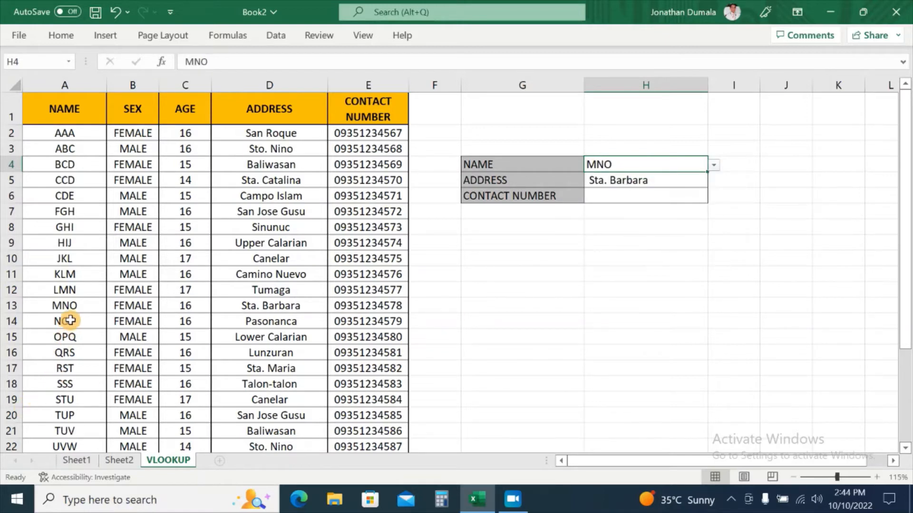
{"action": "left_click", "coordinate": [67, 306]}
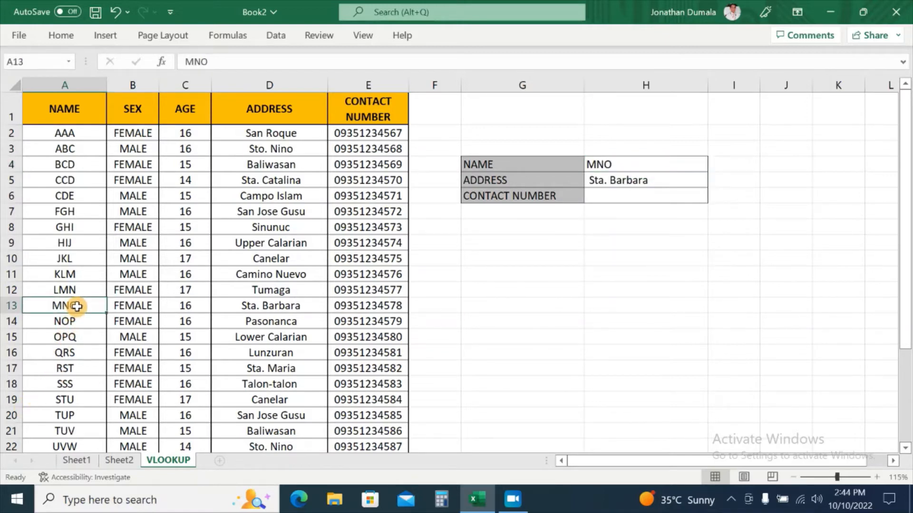
Check MNO's address in D13 against the lookup result in H5, and choose ZCE from the name list in H4
{"action": "left_click", "coordinate": [298, 308]}
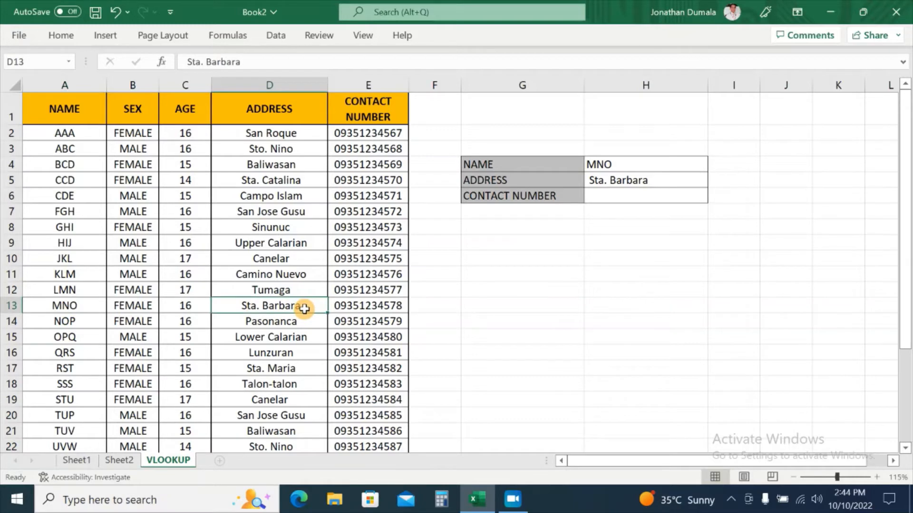
{"action": "left_click", "coordinate": [661, 181]}
{"action": "left_click", "coordinate": [699, 163]}
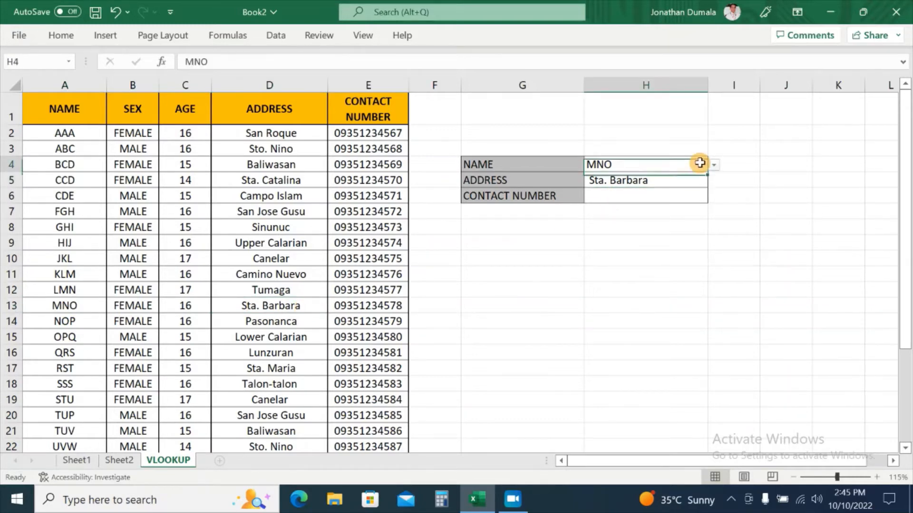
{"action": "left_click", "coordinate": [713, 170]}
{"action": "left_click_drag", "start_coordinate": [714, 223], "coordinate": [713, 270]}
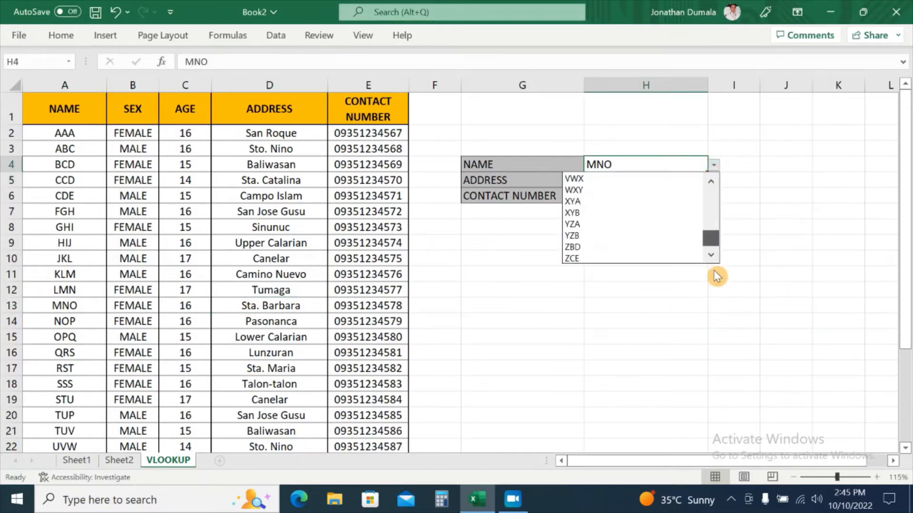
{"action": "left_click", "coordinate": [624, 258]}
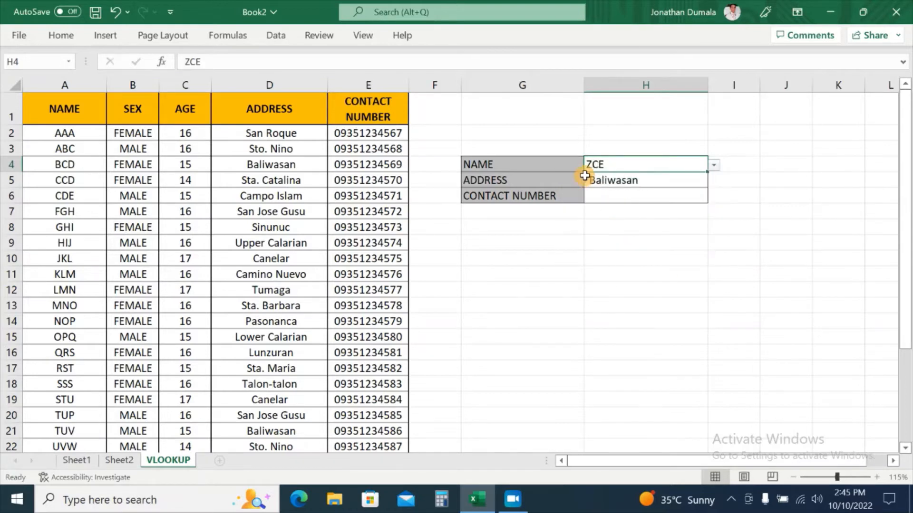
Compare the address in ZCE's record in row 30 with the address returned in H5
{"action": "scroll", "coordinate": [336, 351], "scroll_direction": "down", "scroll_amount": 3}
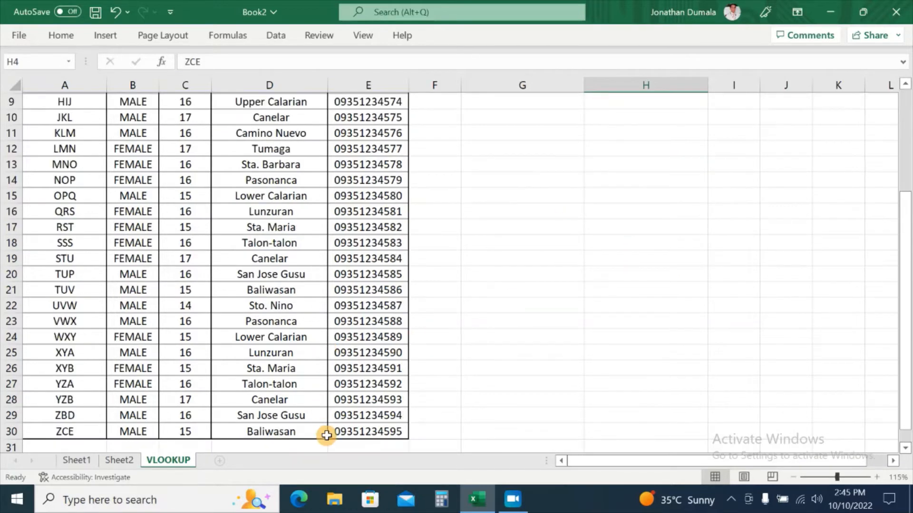
{"action": "left_click", "coordinate": [306, 431]}
{"action": "scroll", "coordinate": [654, 349], "scroll_direction": "up", "scroll_amount": 3}
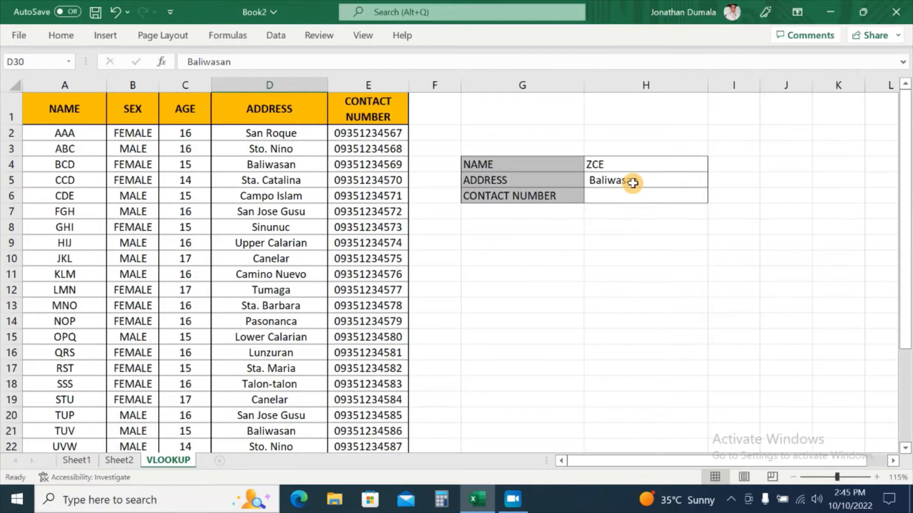
{"action": "left_click", "coordinate": [647, 178]}
Enter =VLOOKUP(H4,$A$2:$E$30,5,FALSE) in the CONTACT NUMBER cell H6 for an exact-match lookup
{"action": "left_click", "coordinate": [637, 202]}
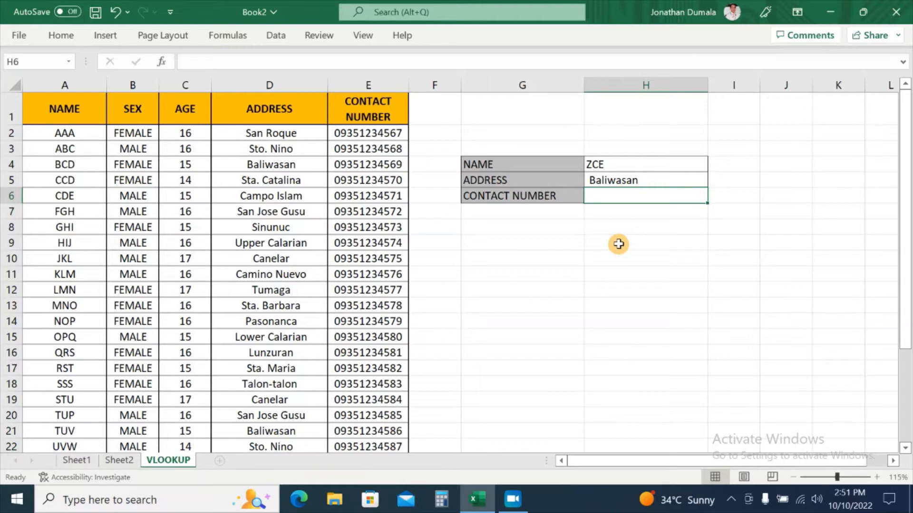
{"action": "type", "text": "=VLOOK"}
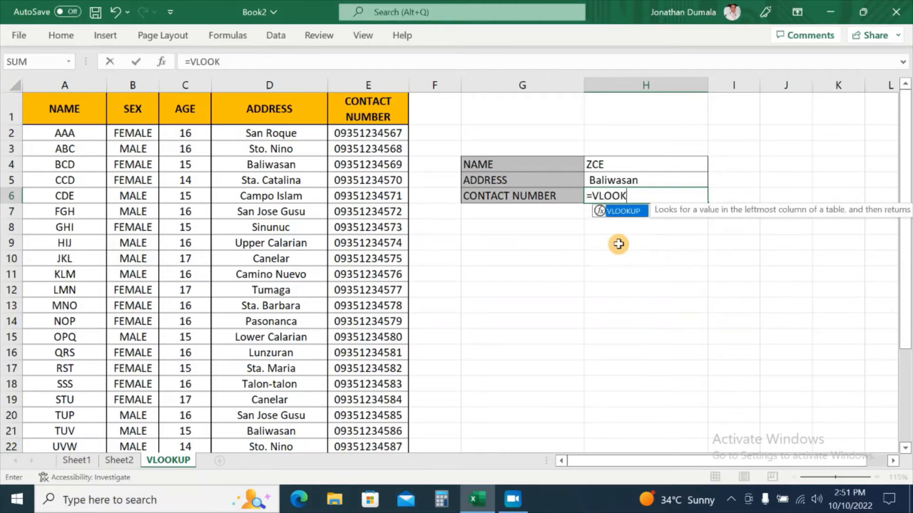
{"action": "type", "text": "UP("}
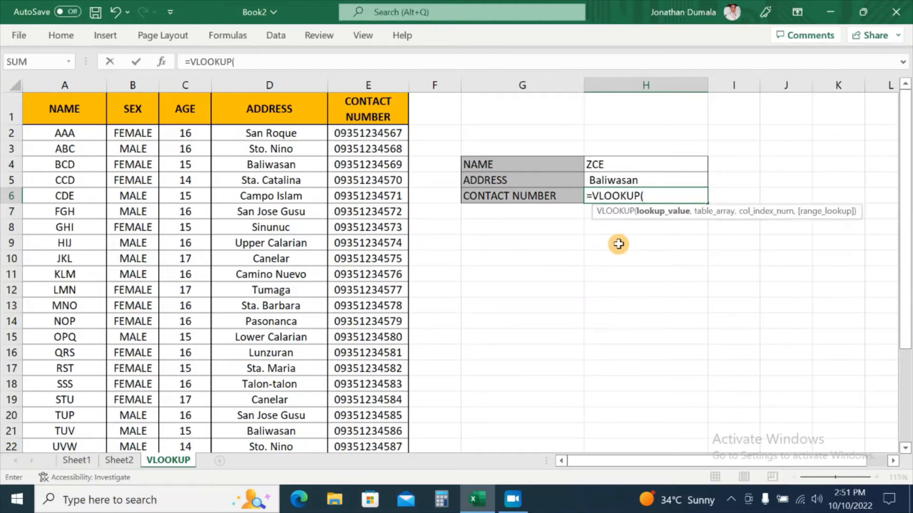
{"action": "left_click", "coordinate": [623, 167]}
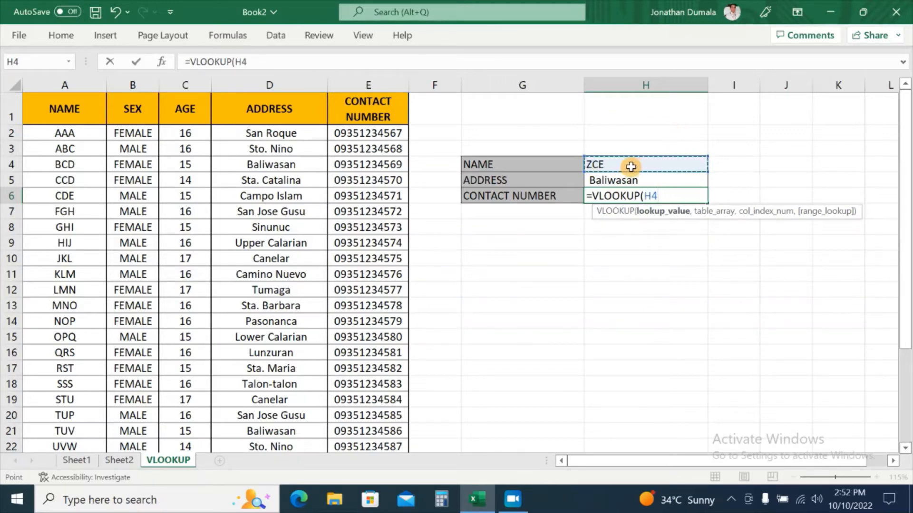
{"action": "type", "text": ","}
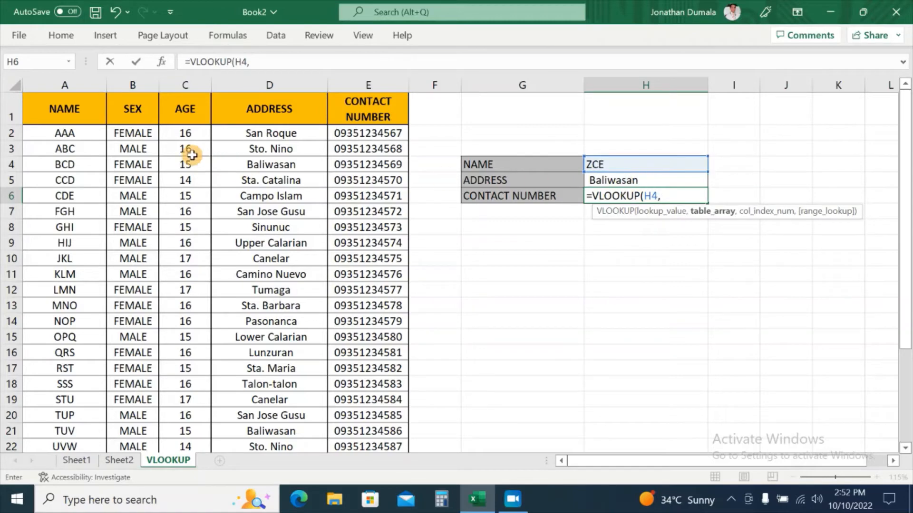
{"action": "left_click_drag", "start_coordinate": [72, 132], "coordinate": [471, 433]}
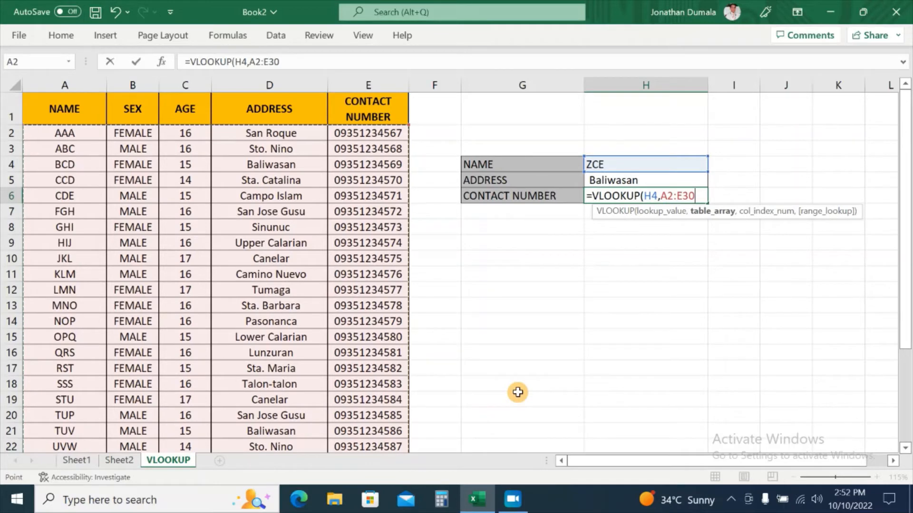
{"action": "key", "text": "F4"}
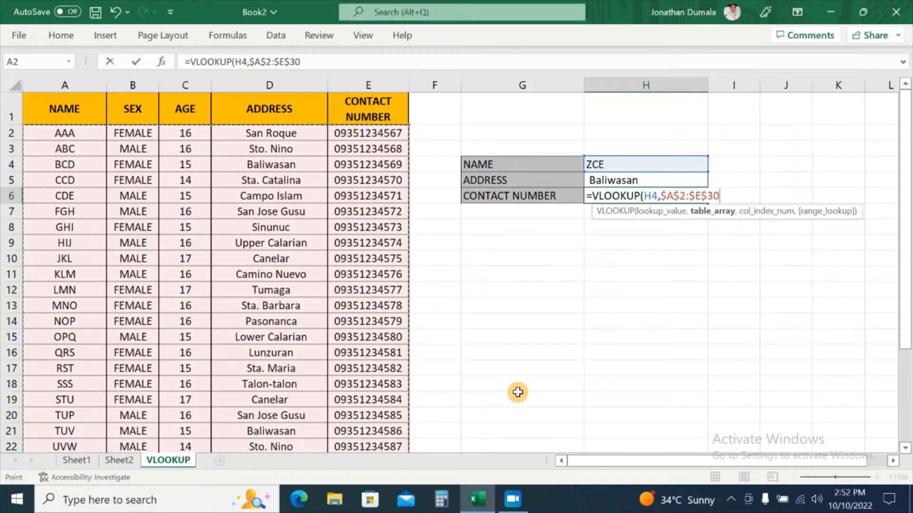
{"action": "type", "text": ","}
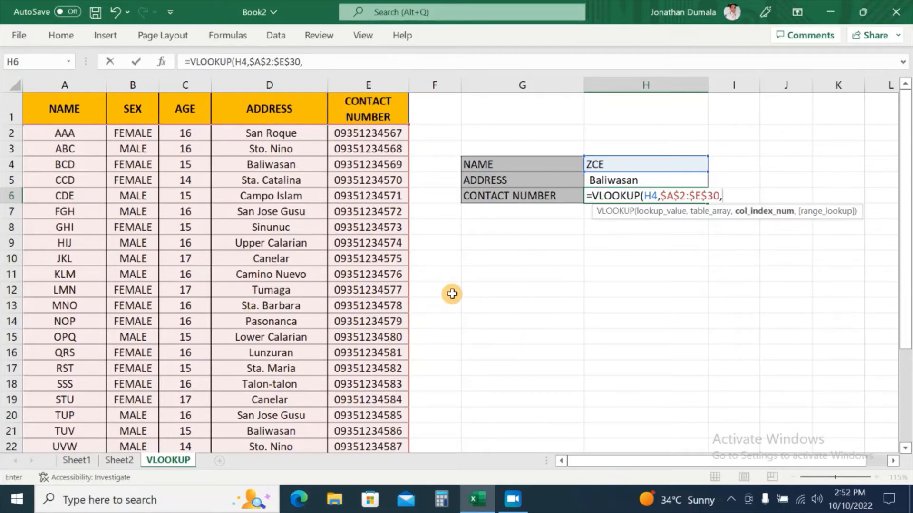
{"action": "type", "text": ","}
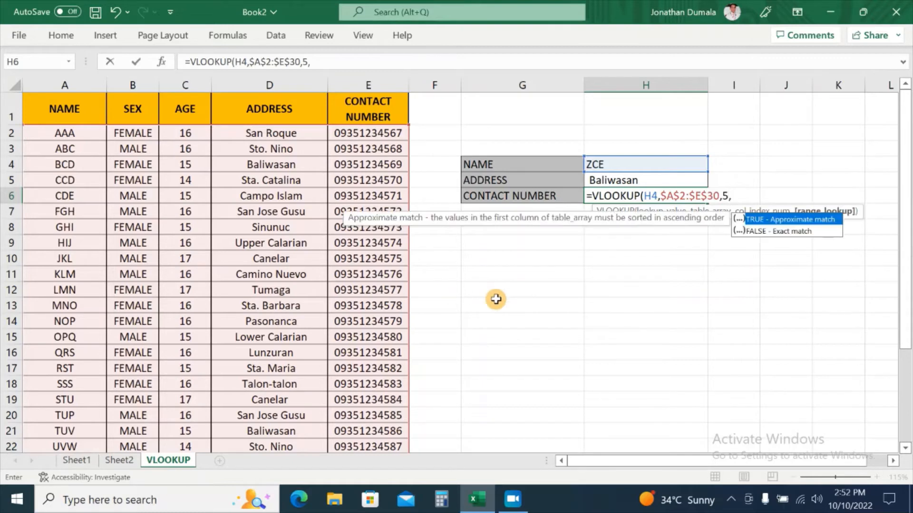
{"action": "double_click", "coordinate": [793, 232]}
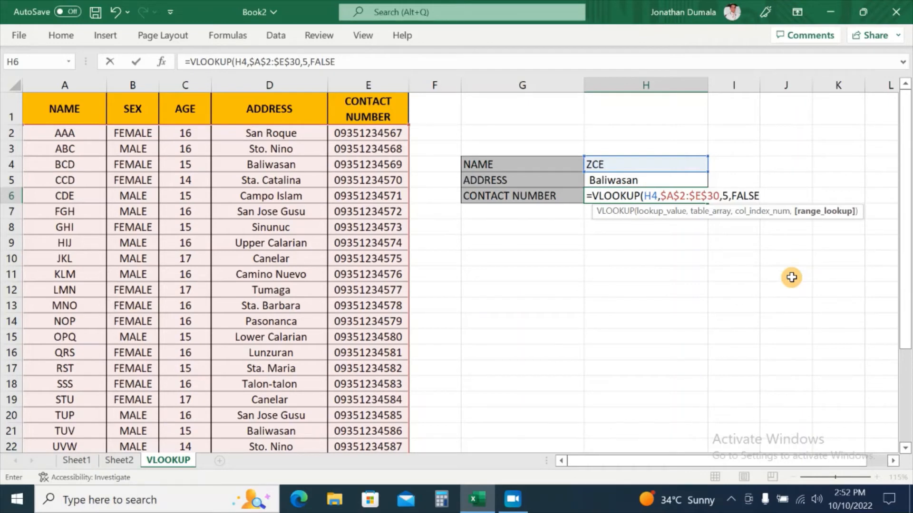
{"action": "type", "text": ")"}
{"action": "key", "text": "Return"}
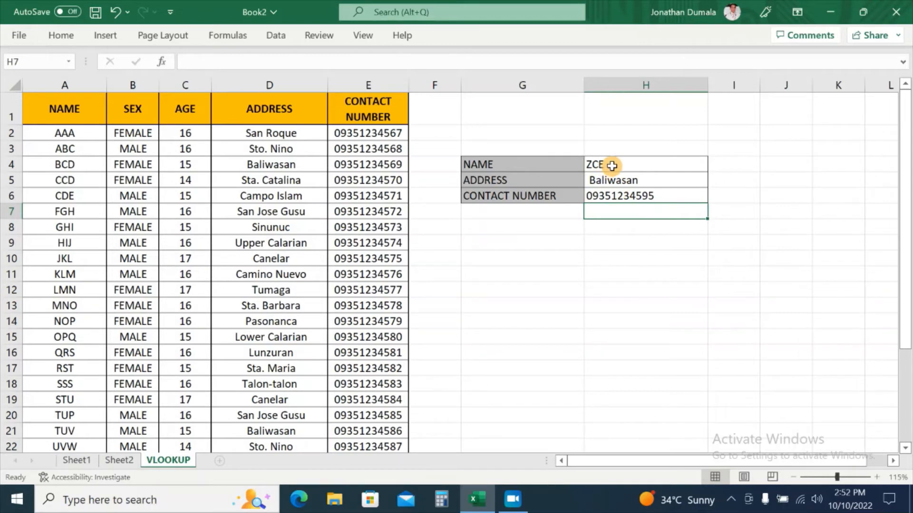
Compare ZCE's record in row 30 of the table with the contact number returned in H6
{"action": "scroll", "coordinate": [389, 316], "scroll_direction": "down", "scroll_amount": 4}
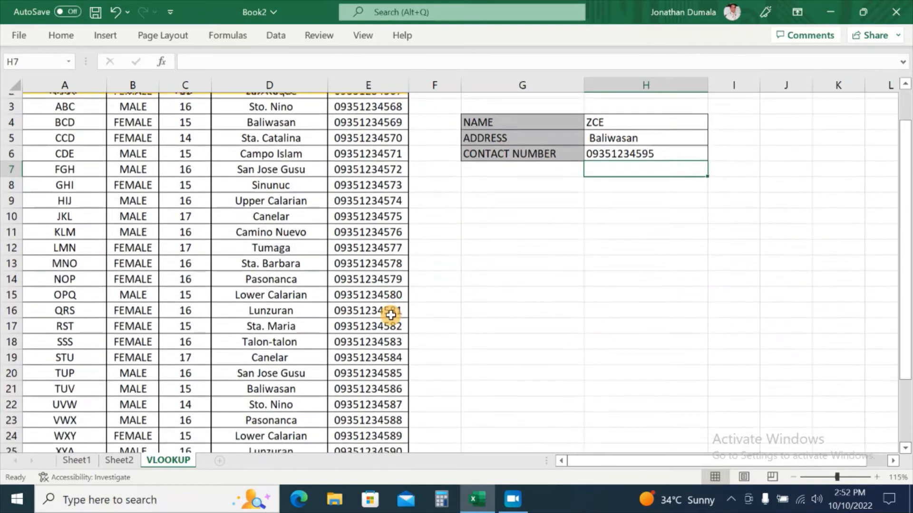
{"action": "left_click", "coordinate": [274, 384]}
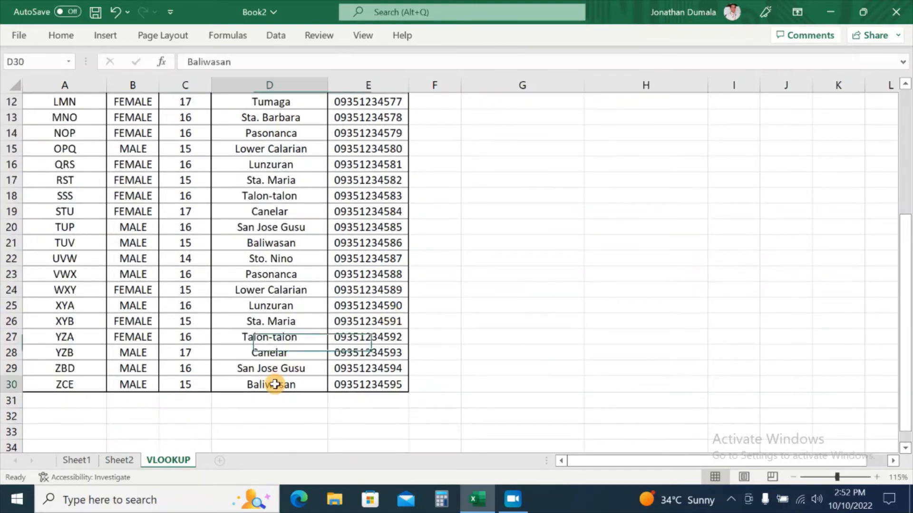
{"action": "left_click", "coordinate": [10, 386]}
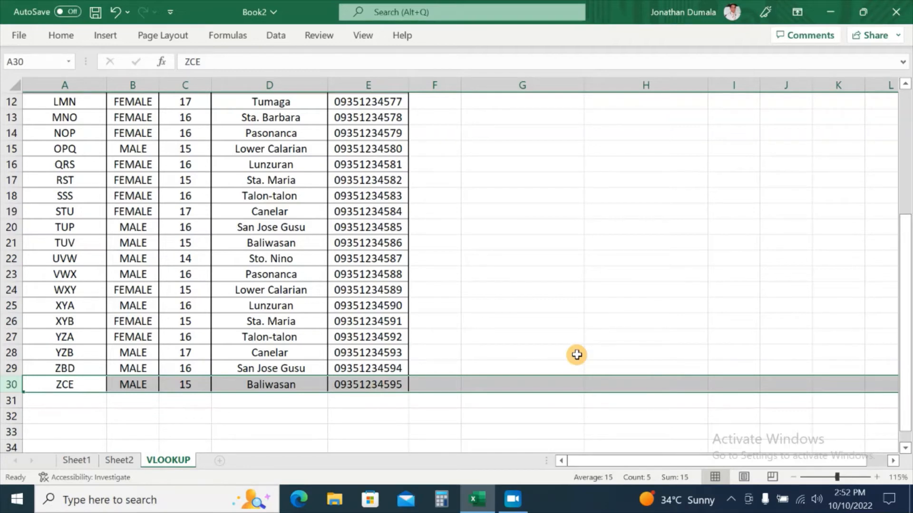
{"action": "scroll", "coordinate": [576, 355], "scroll_direction": "up", "scroll_amount": 4}
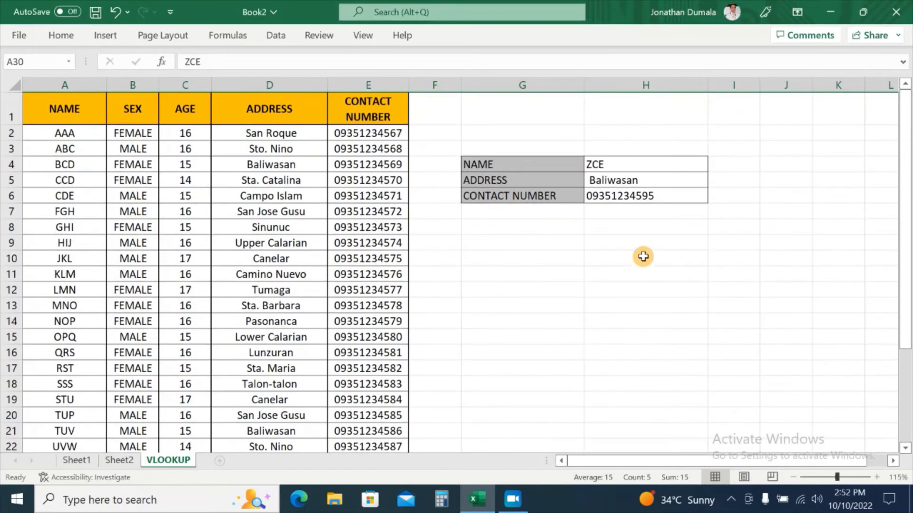
{"action": "left_click", "coordinate": [669, 196]}
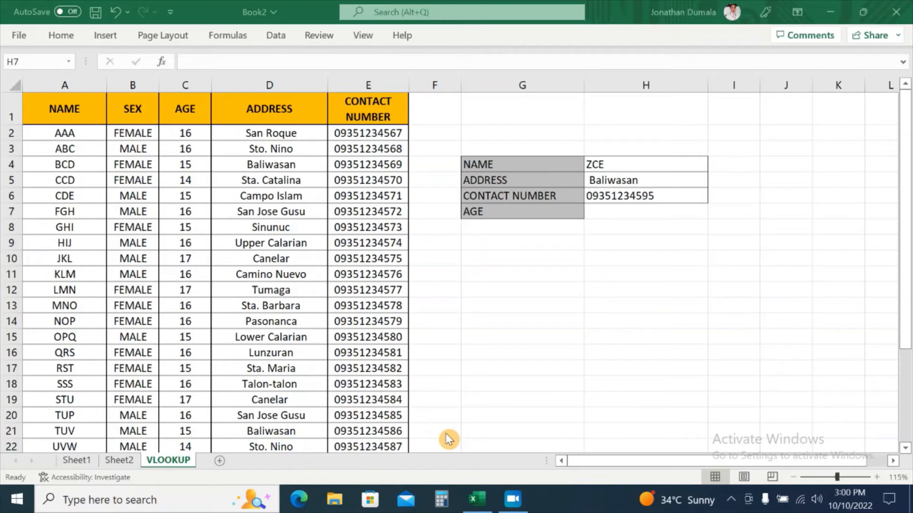
Search for the VLOOKUP function and insert it in the AGE cell H7
{"action": "left_click", "coordinate": [620, 211]}
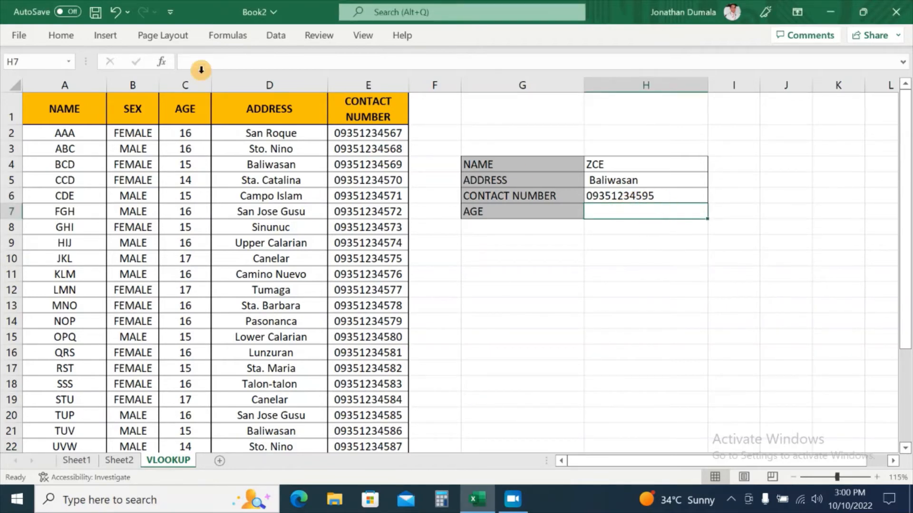
{"action": "left_click", "coordinate": [162, 66]}
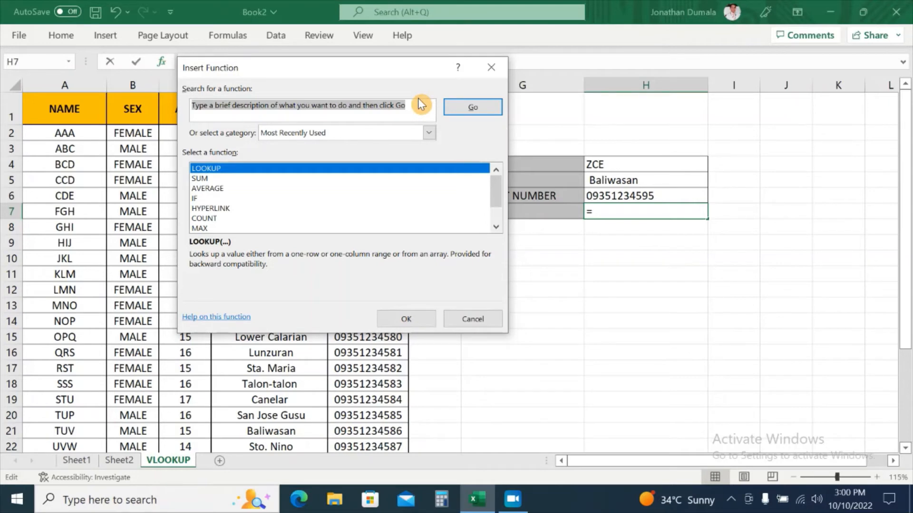
{"action": "type", "text": "VLOOKUP"}
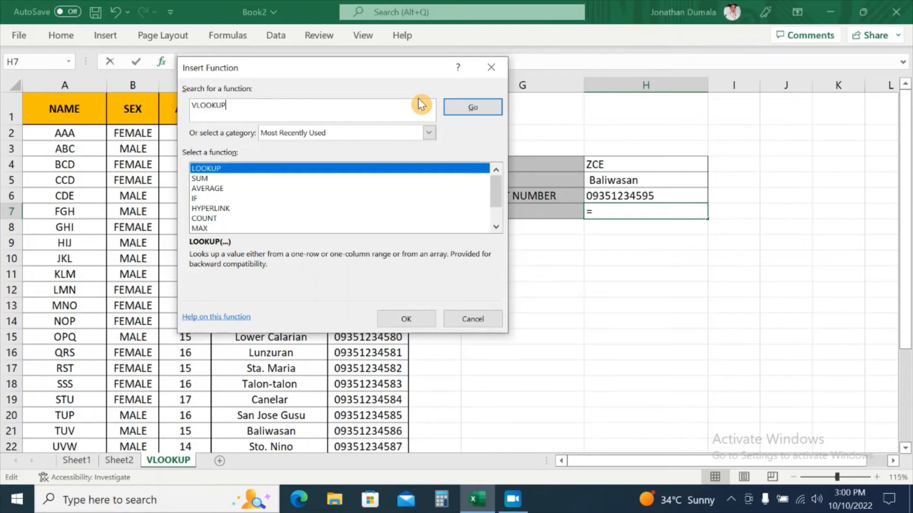
{"action": "key", "text": "Return"}
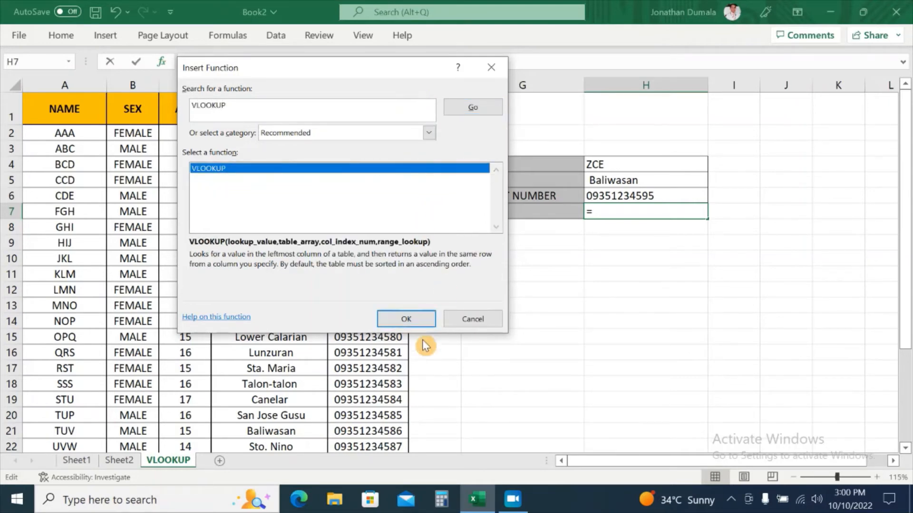
{"action": "left_click", "coordinate": [407, 321]}
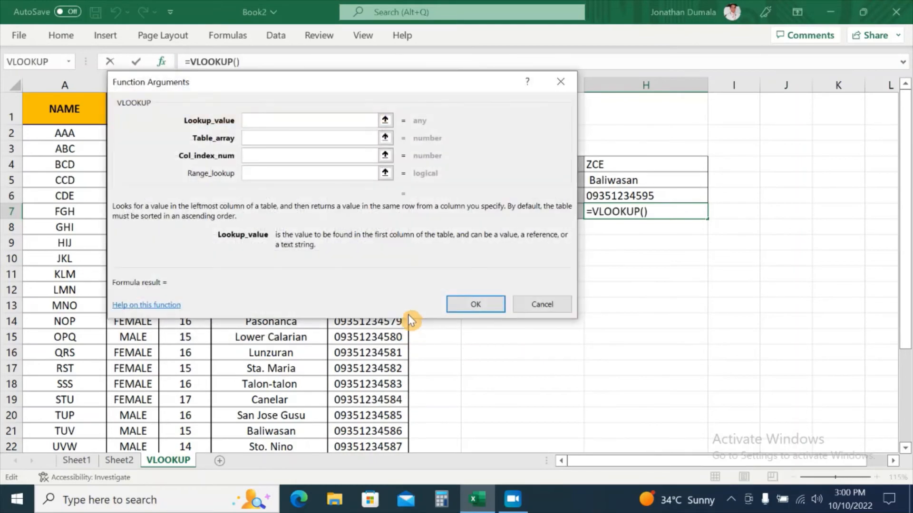
Set the VLOOKUP arguments for H7 to lookup value H4 and table array A2:E30
{"action": "left_click_drag", "start_coordinate": [464, 86], "coordinate": [782, 189]}
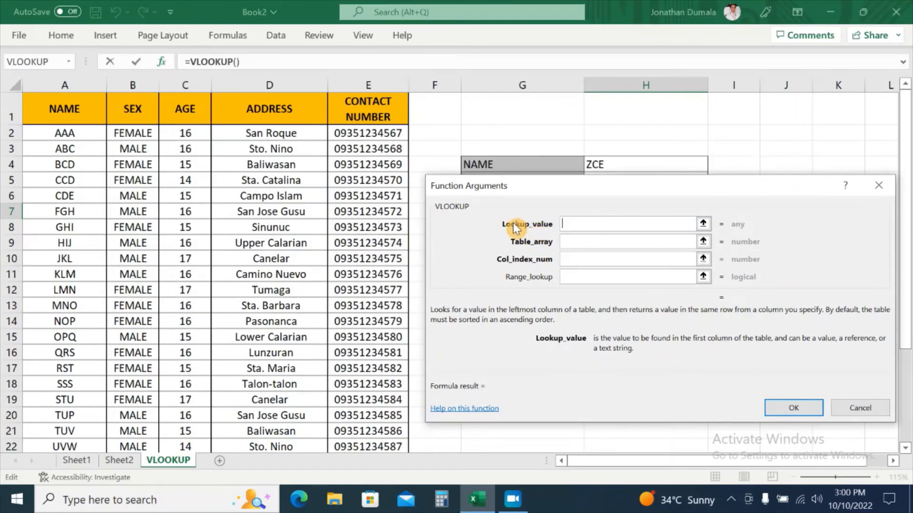
{"action": "left_click_drag", "start_coordinate": [624, 192], "coordinate": [618, 209]}
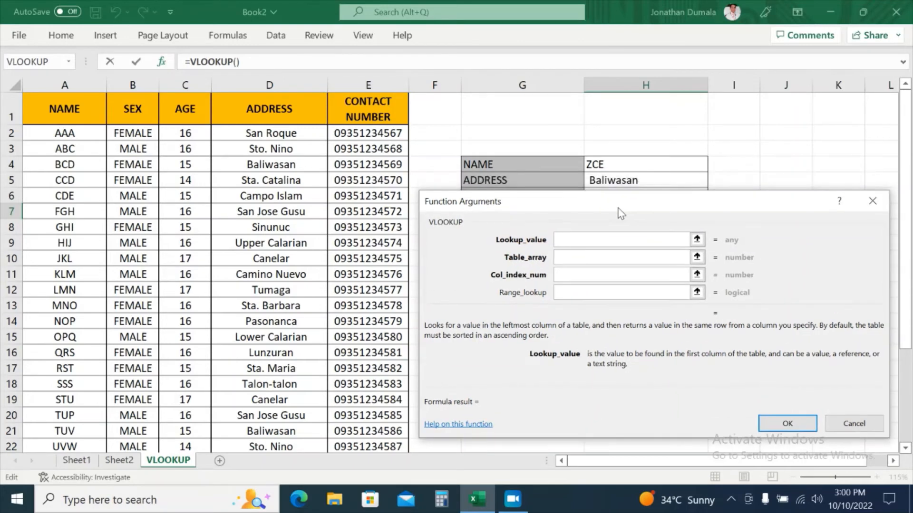
{"action": "left_click", "coordinate": [605, 164]}
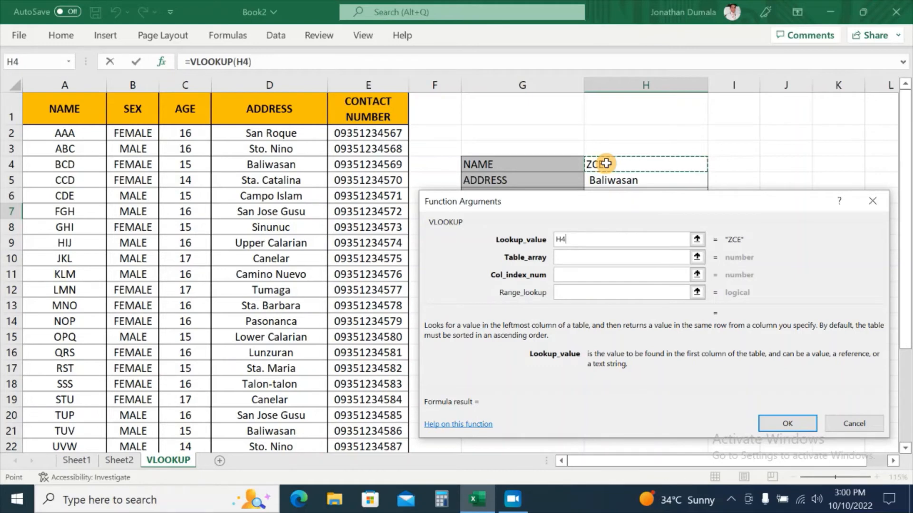
{"action": "left_click", "coordinate": [592, 257]}
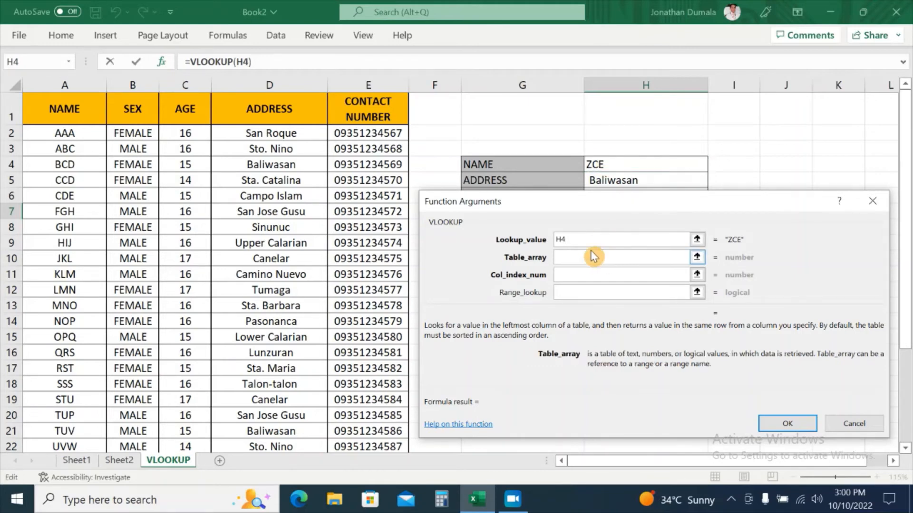
{"action": "left_click", "coordinate": [697, 257]}
{"action": "left_click_drag", "start_coordinate": [63, 131], "coordinate": [371, 431]}
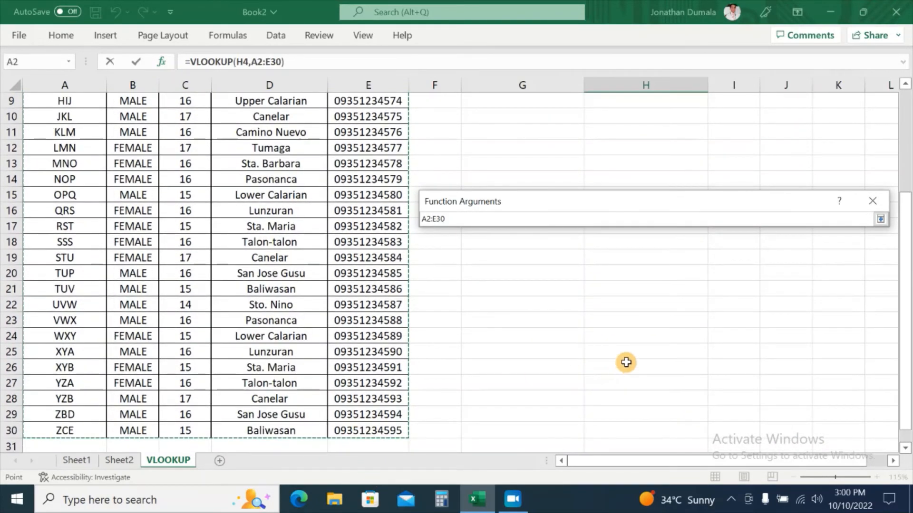
{"action": "left_click", "coordinate": [880, 220]}
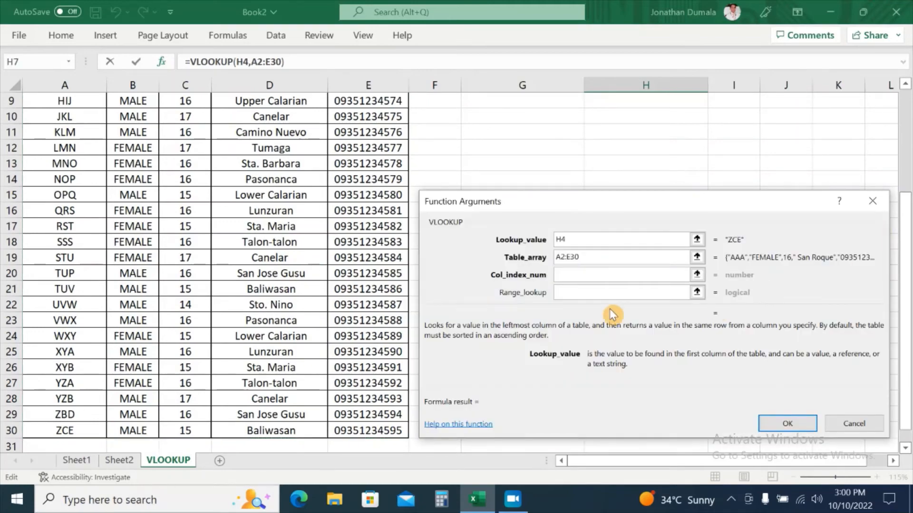
Complete the AGE lookup in H7 with column index number 3 and range lookup FALSE for an exact match
{"action": "left_click", "coordinate": [577, 279]}
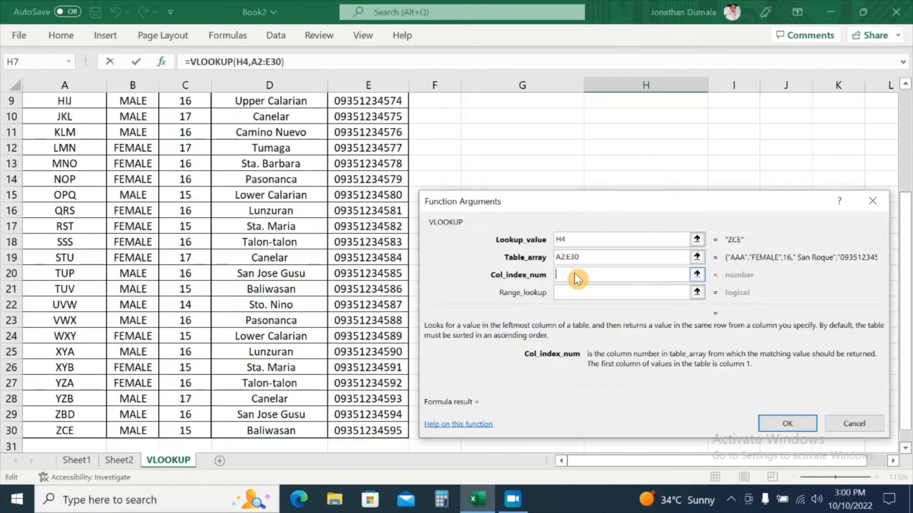
{"action": "scroll", "coordinate": [577, 279], "scroll_direction": "up", "scroll_amount": 3}
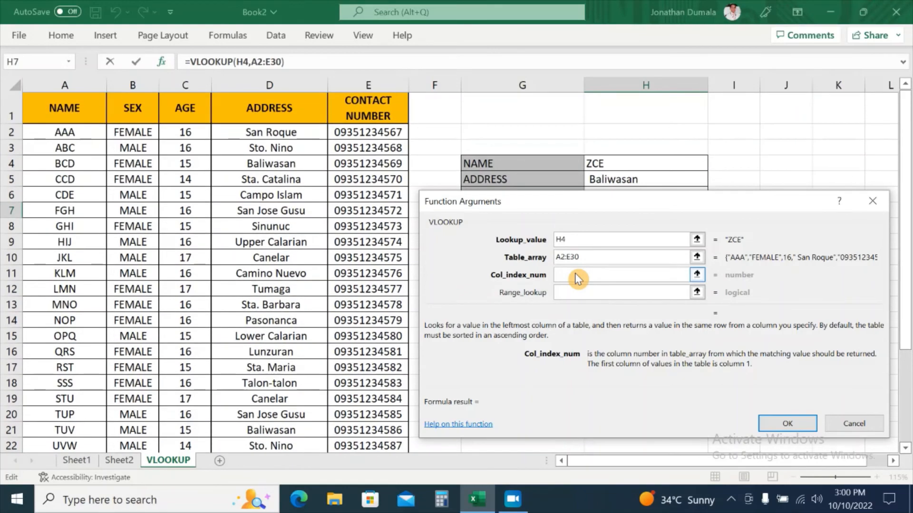
{"action": "scroll", "coordinate": [685, 185], "scroll_direction": "down", "scroll_amount": 1}
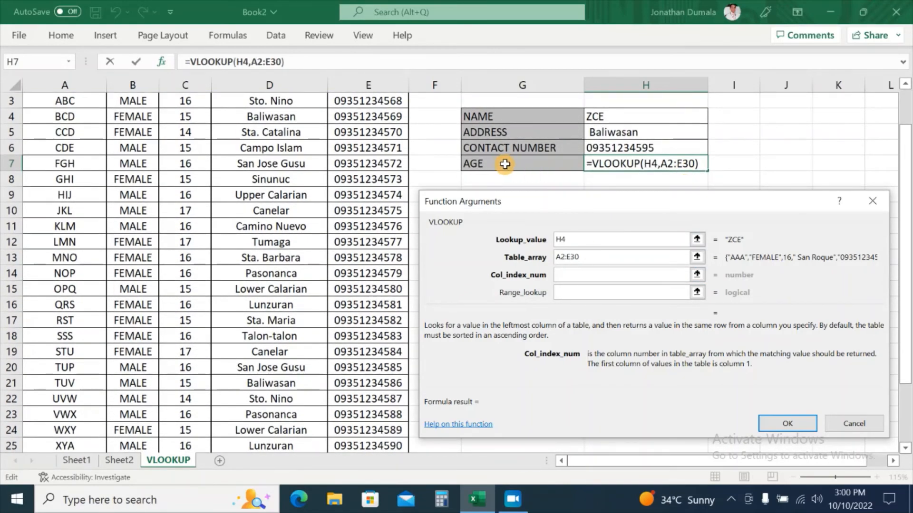
{"action": "scroll", "coordinate": [505, 164], "scroll_direction": "up", "scroll_amount": 1}
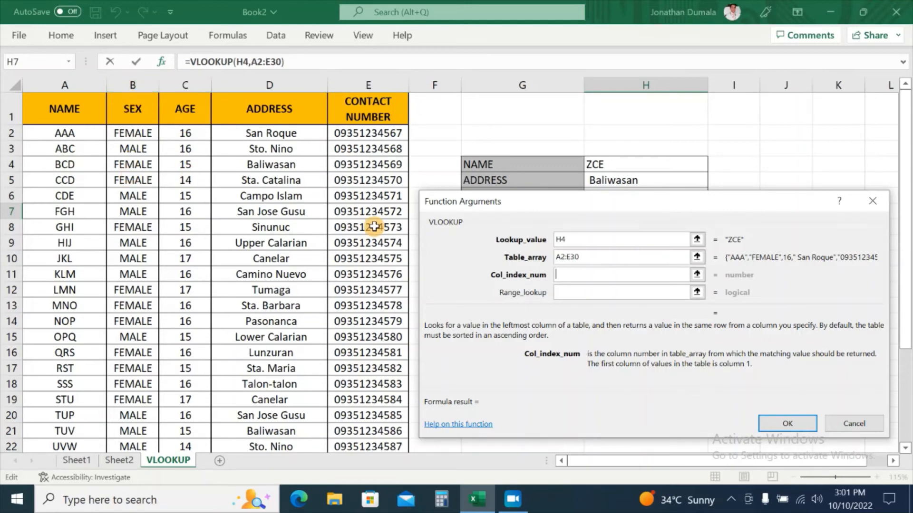
{"action": "type", "text": "3"}
{"action": "left_click", "coordinate": [579, 292]}
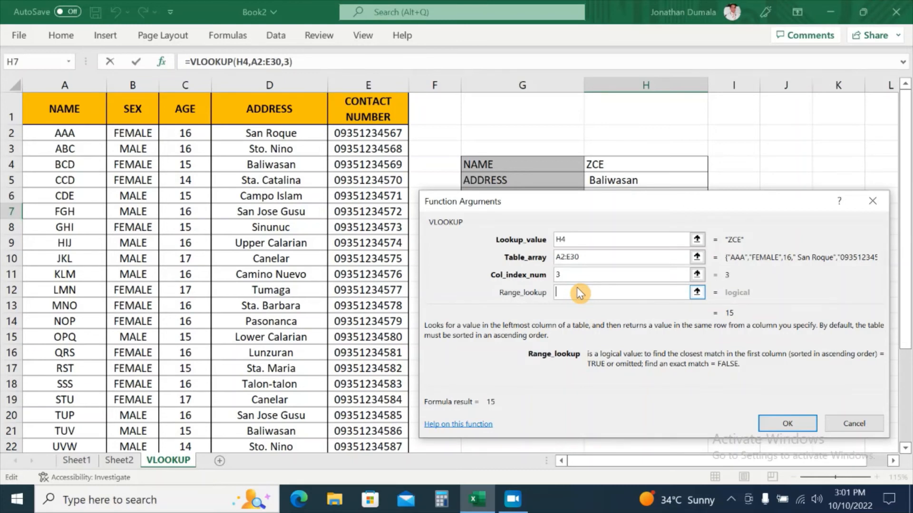
{"action": "type", "text": "FALSE"}
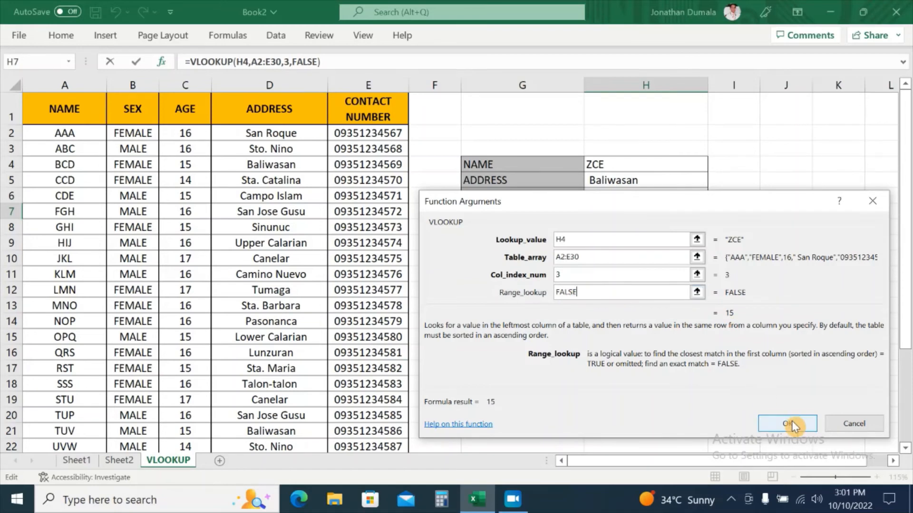
{"action": "left_click", "coordinate": [792, 425]}
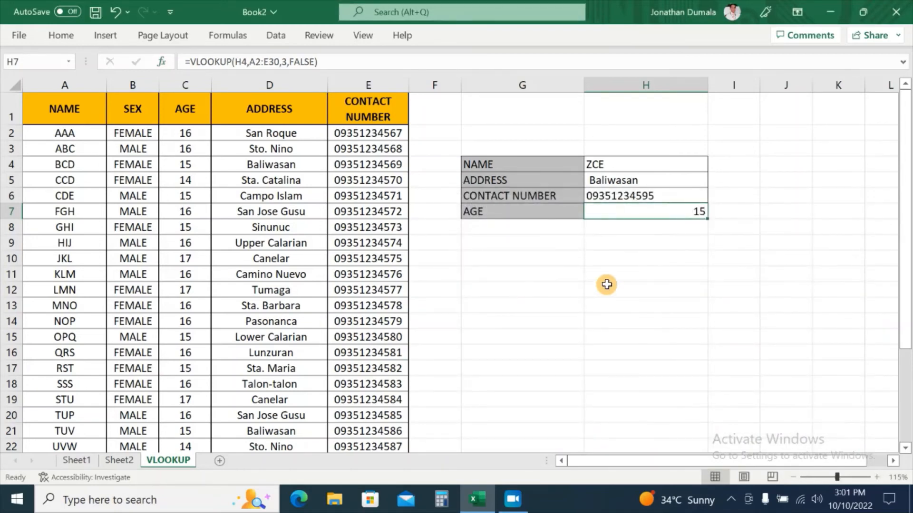
Compare ZCE's age in row 30 of the table with the age returned in H7
{"action": "left_click", "coordinate": [628, 164]}
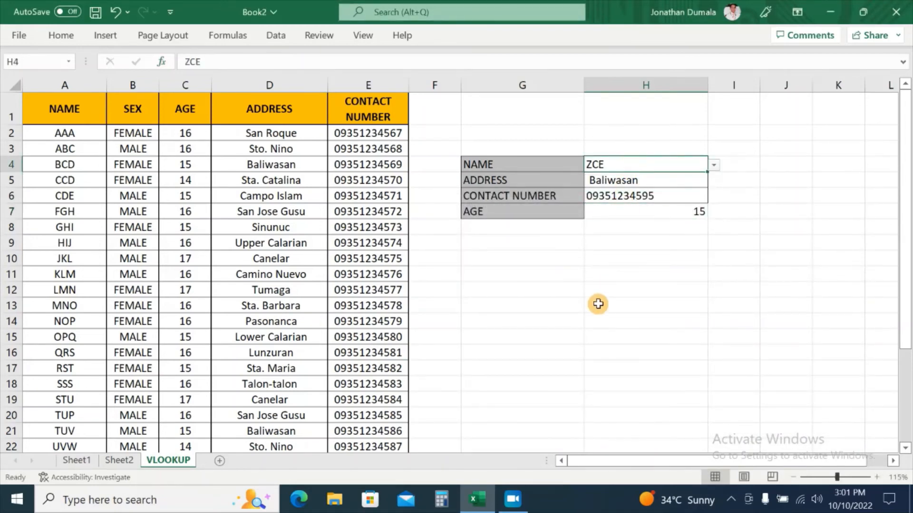
{"action": "scroll", "coordinate": [598, 304], "scroll_direction": "down", "scroll_amount": 3}
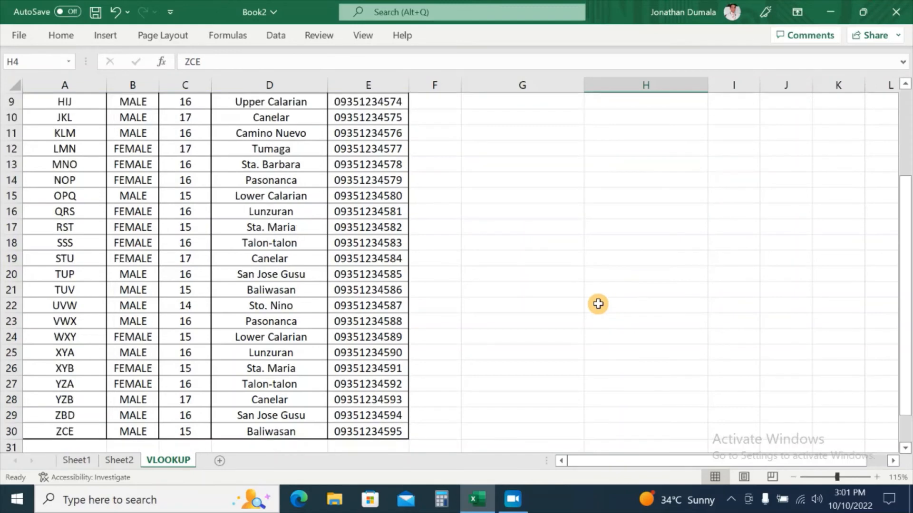
{"action": "left_click", "coordinate": [186, 436]}
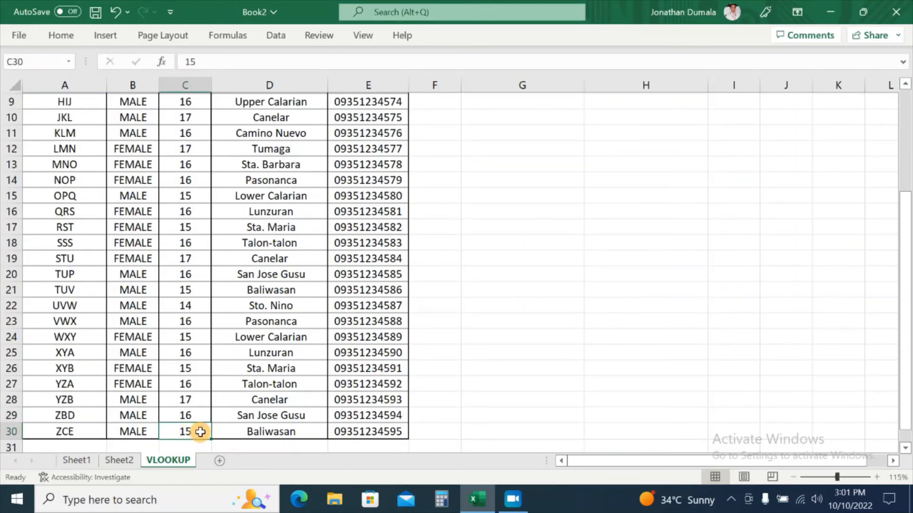
{"action": "scroll", "coordinate": [748, 328], "scroll_direction": "up", "scroll_amount": 3}
Choose JKL from the drop-down list of names in the NAME cell H4
{"action": "left_click", "coordinate": [682, 164]}
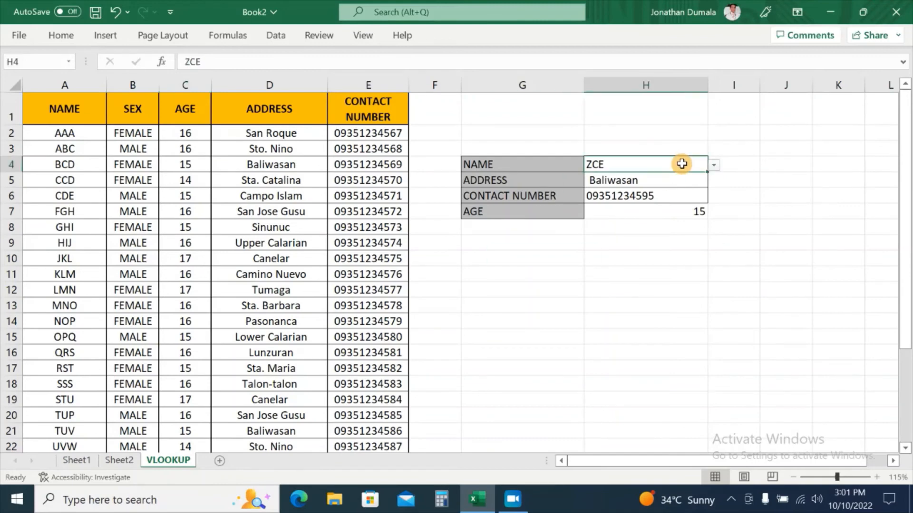
{"action": "left_click", "coordinate": [714, 166]}
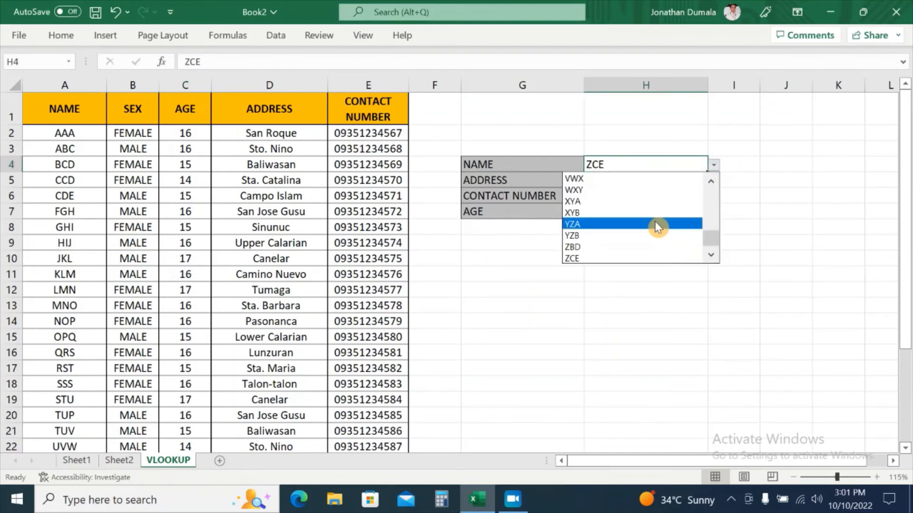
{"action": "left_click", "coordinate": [711, 201]}
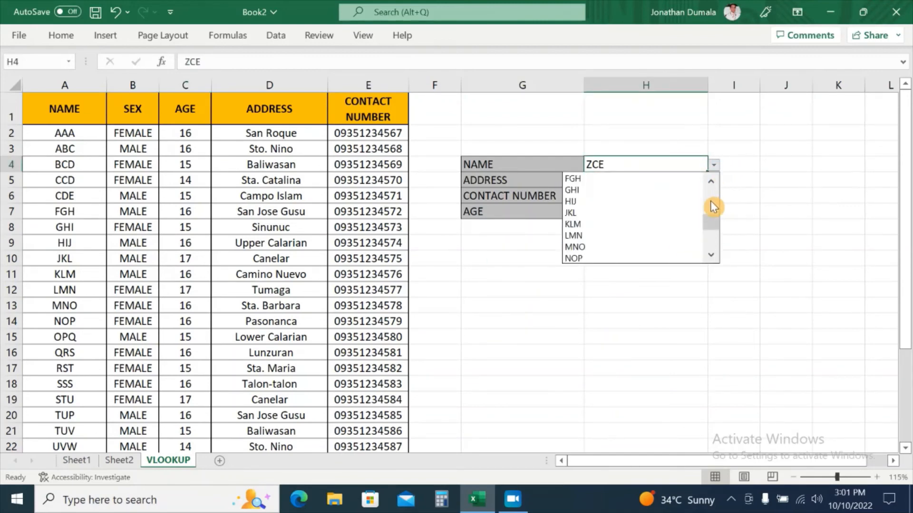
{"action": "left_click", "coordinate": [620, 213]}
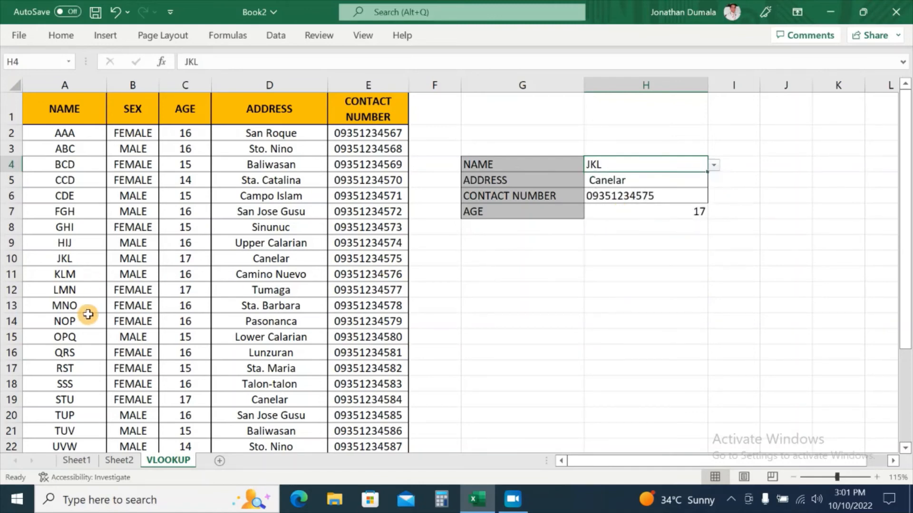
Compare JKL's record in row 10 of the table with the address, contact number and age in the lookup form
{"action": "left_click", "coordinate": [7, 259]}
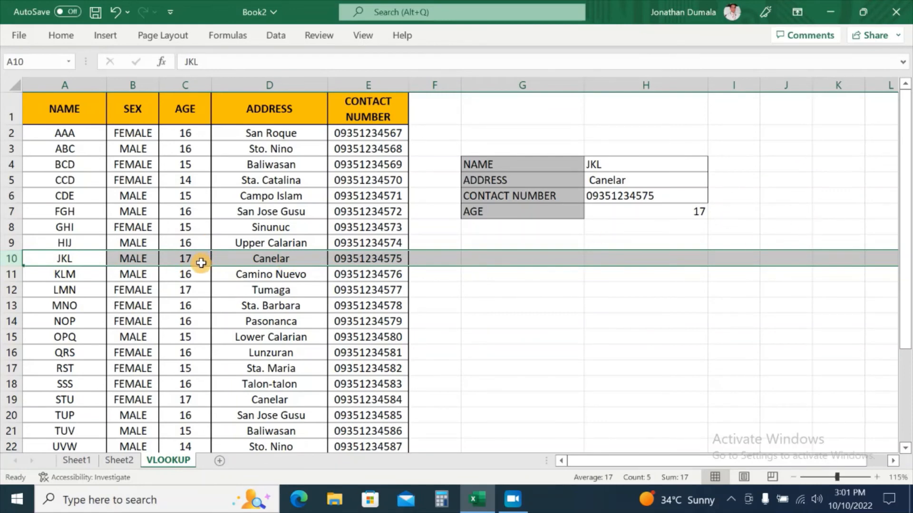
{"action": "left_click", "coordinate": [663, 212]}
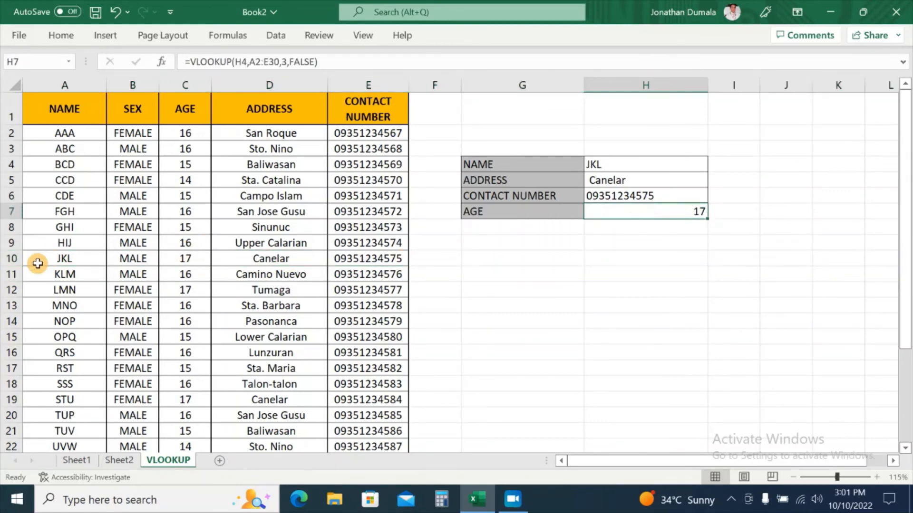
{"action": "left_click", "coordinate": [12, 259]}
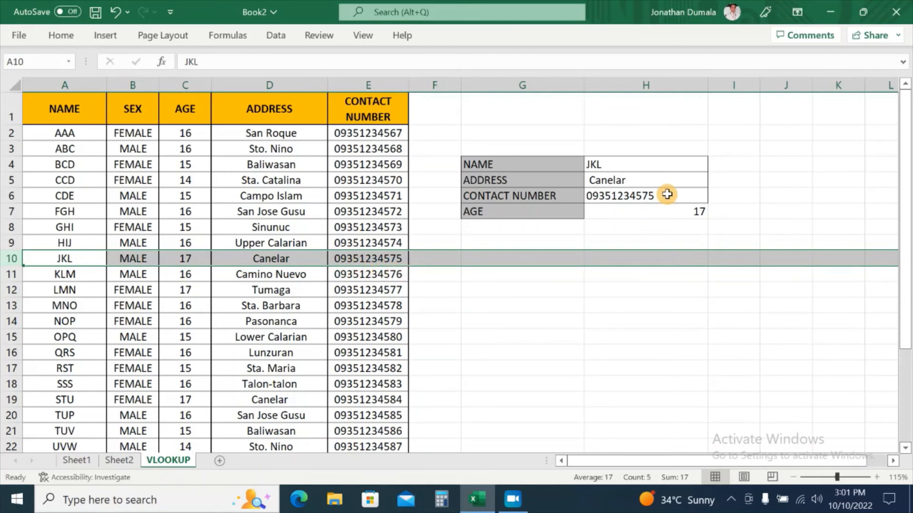
Choose RST from the name list in H4 and check the returned details against row 17 of the table
{"action": "left_click", "coordinate": [683, 166]}
{"action": "left_click", "coordinate": [713, 165]}
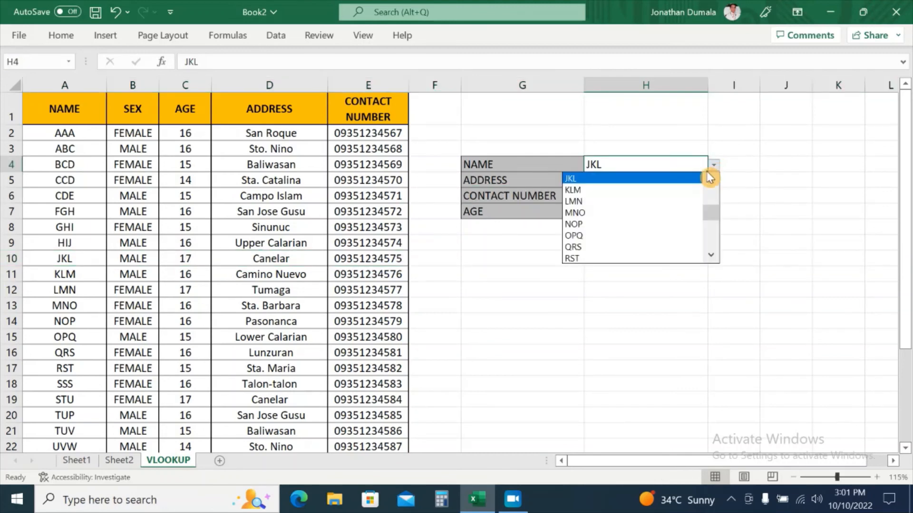
{"action": "left_click", "coordinate": [583, 263]}
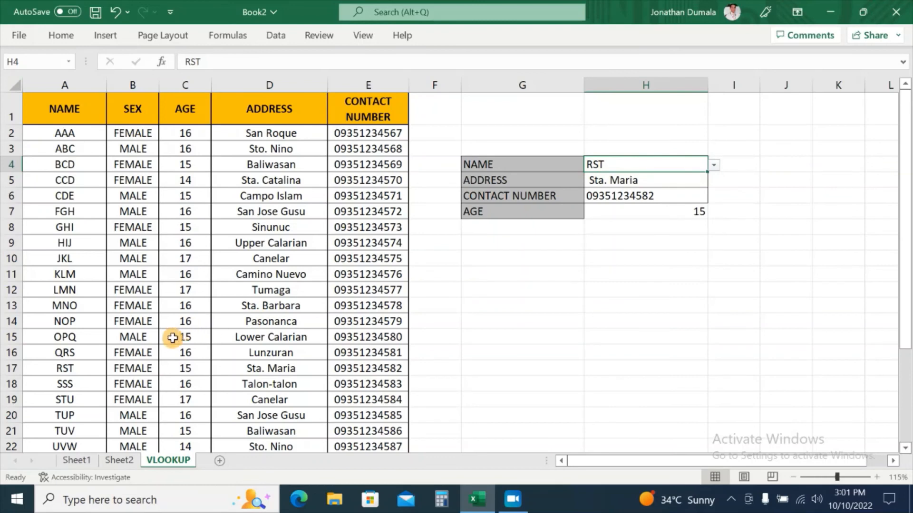
{"action": "left_click", "coordinate": [5, 369]}
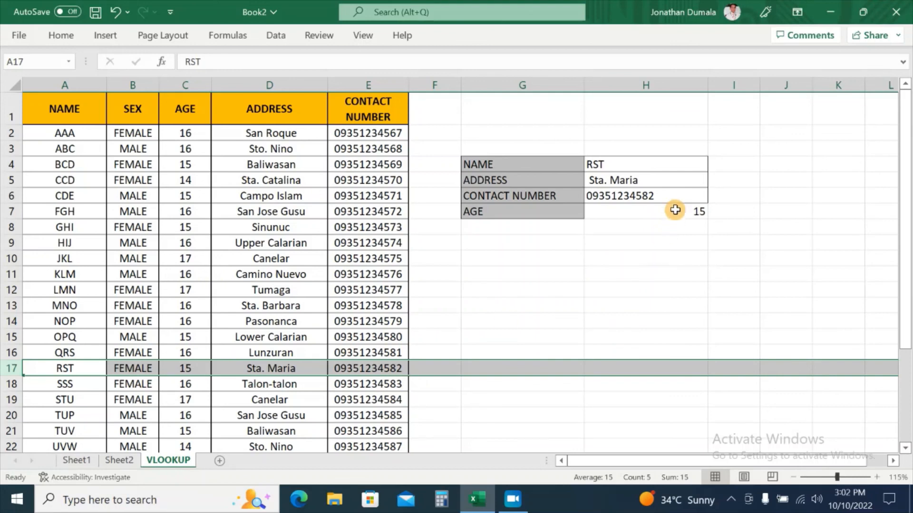
{"action": "left_click", "coordinate": [675, 195]}
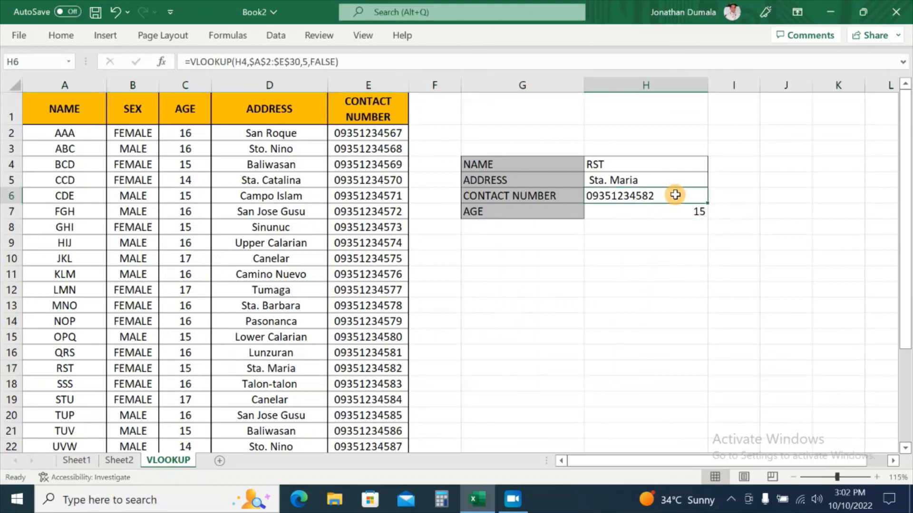